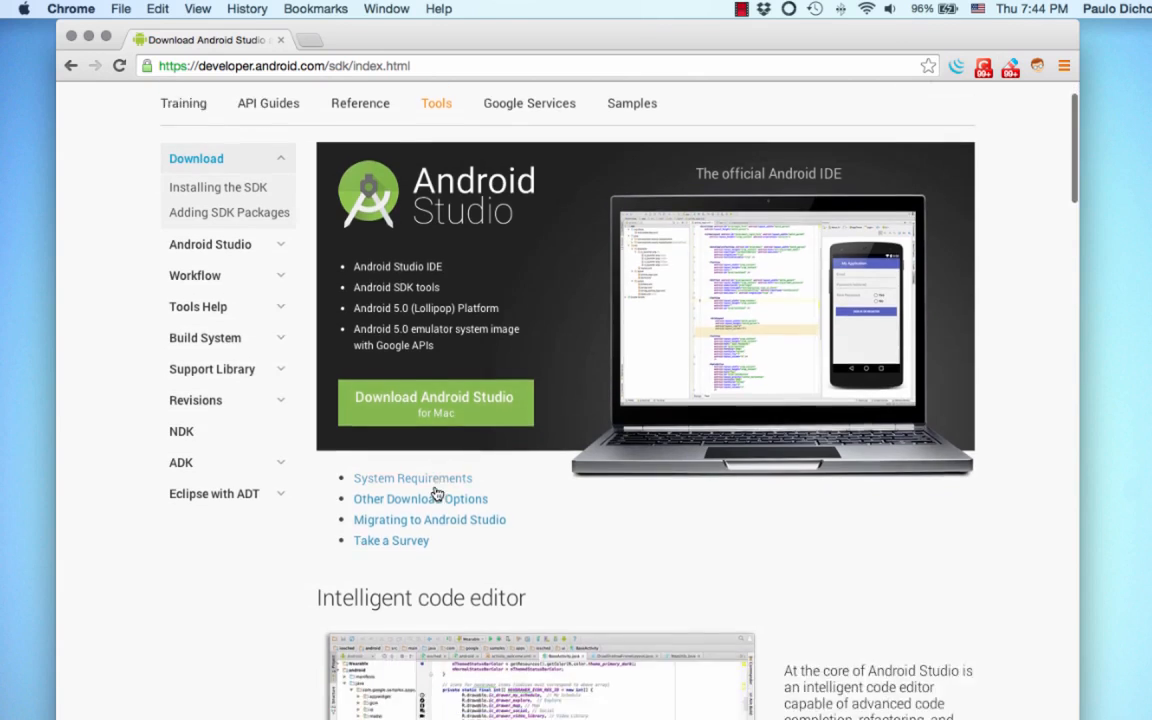
# Step: Agree to the Android SDK terms and conditions and download Android Studio for Mac
pyautogui.scroll(5, 437, 490)
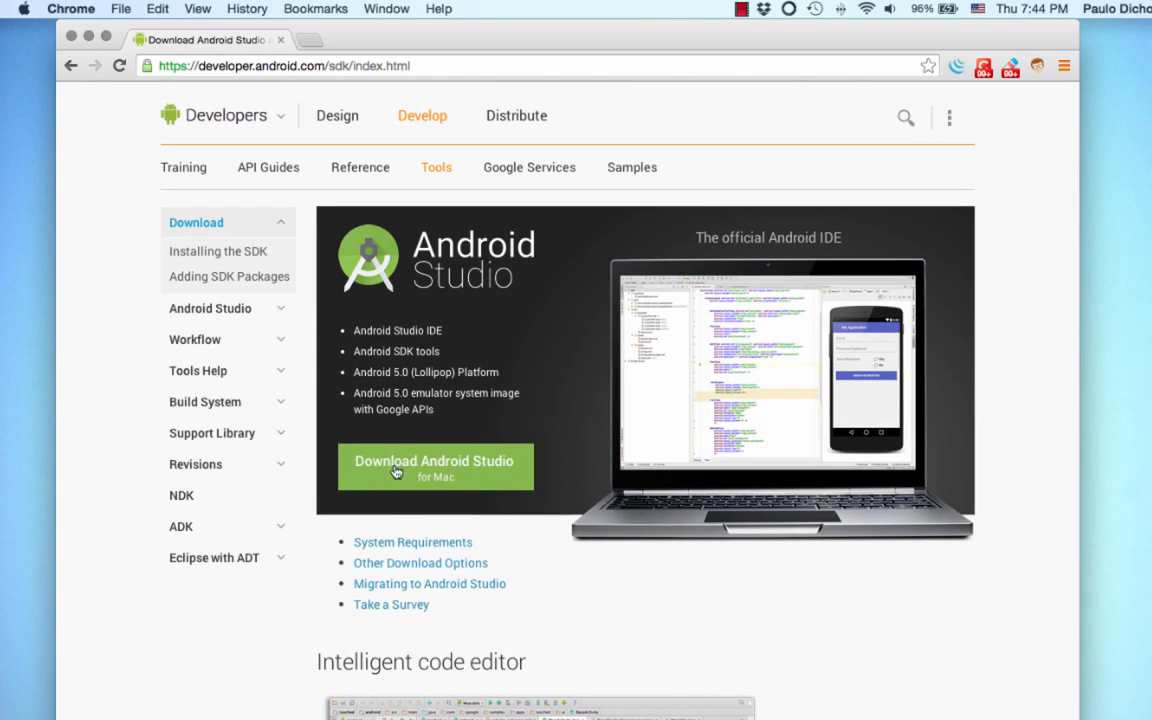
pyautogui.click(449, 476)
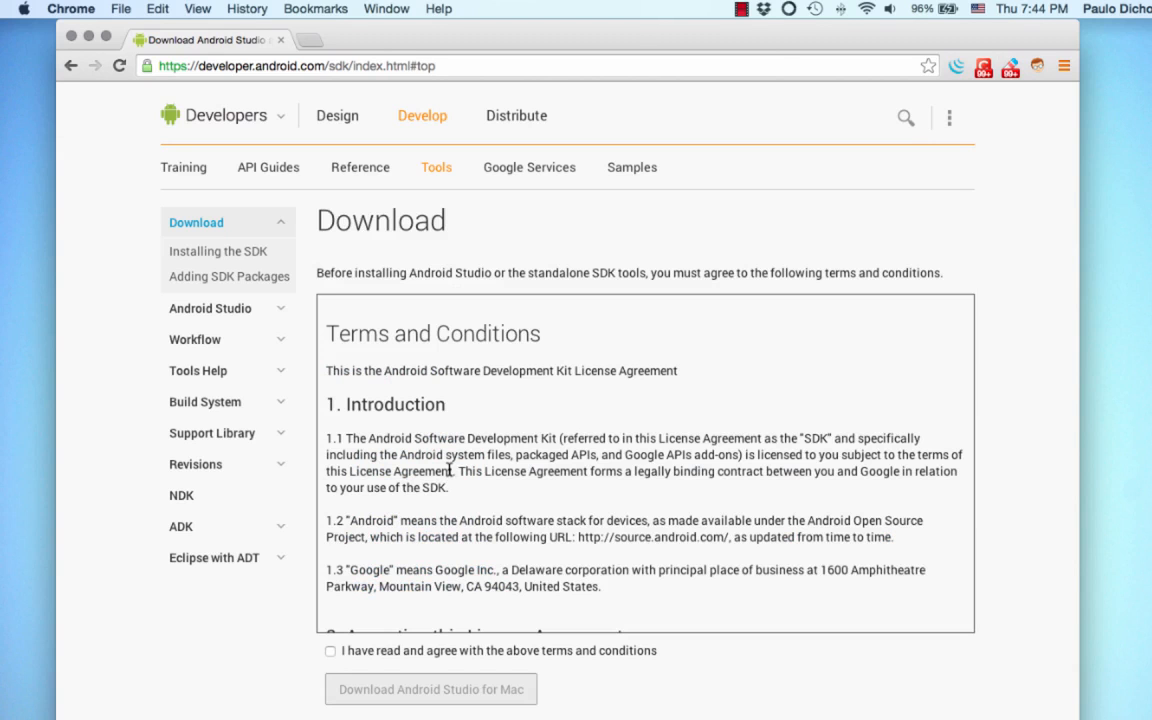
pyautogui.click(330, 651)
pyautogui.click(462, 689)
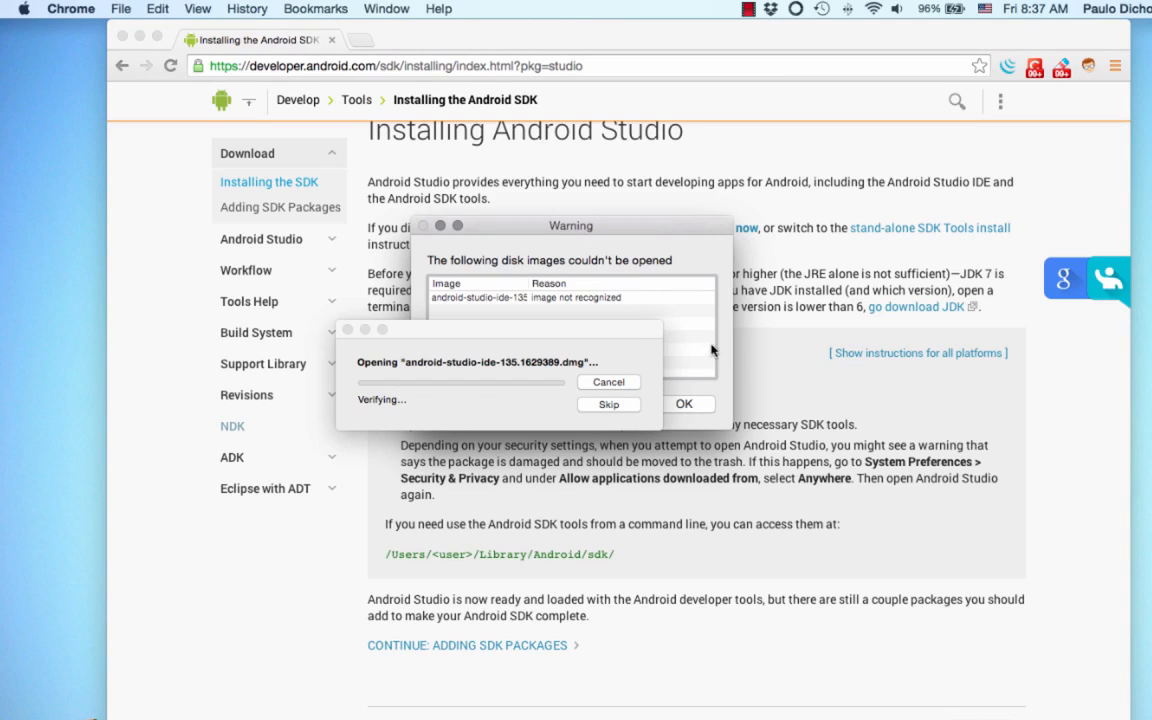
# Step: Dismiss the disk image warning and copy Android Studio from the mounted installer image into the Applications folder
pyautogui.click(684, 404)
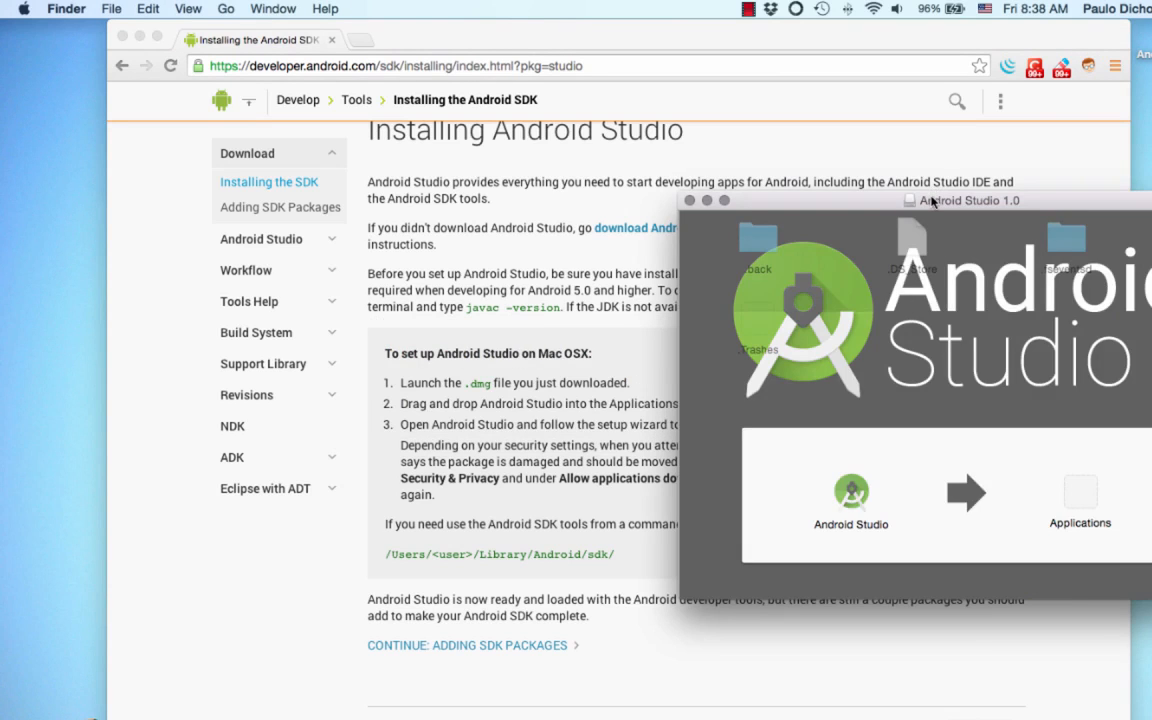
pyautogui.moveTo(942, 197); pyautogui.dragTo(463, 197)
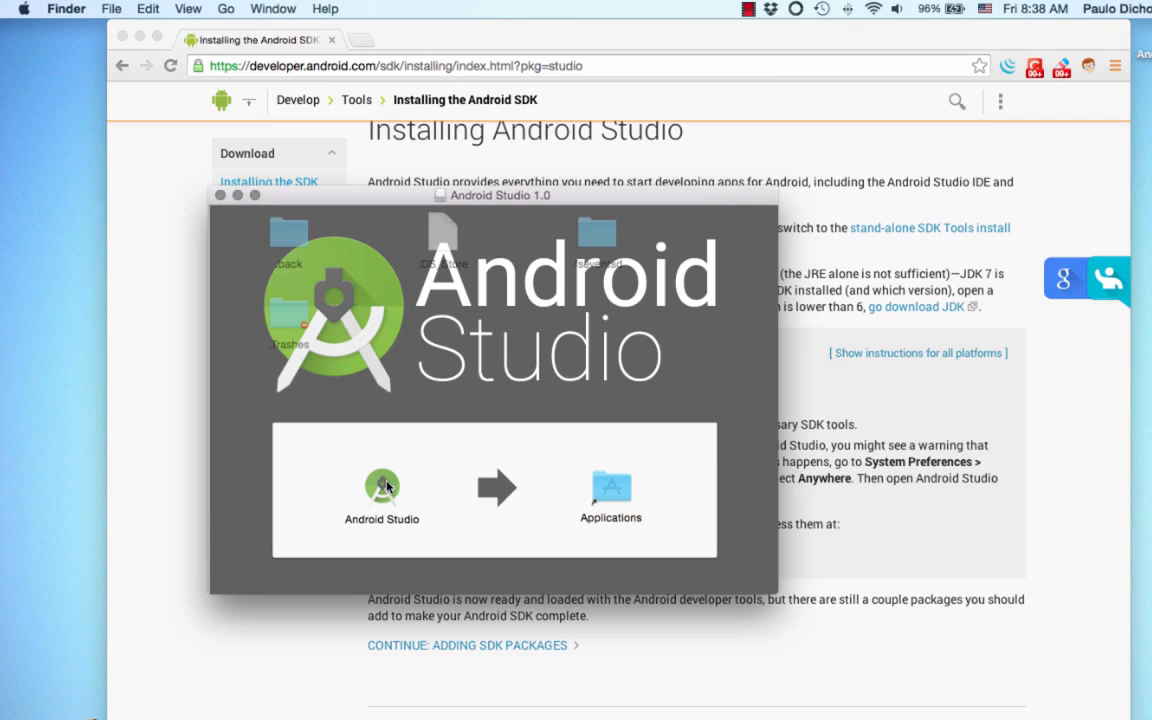
pyautogui.moveTo(382, 487); pyautogui.dragTo(616, 492)
pyautogui.click(656, 304)
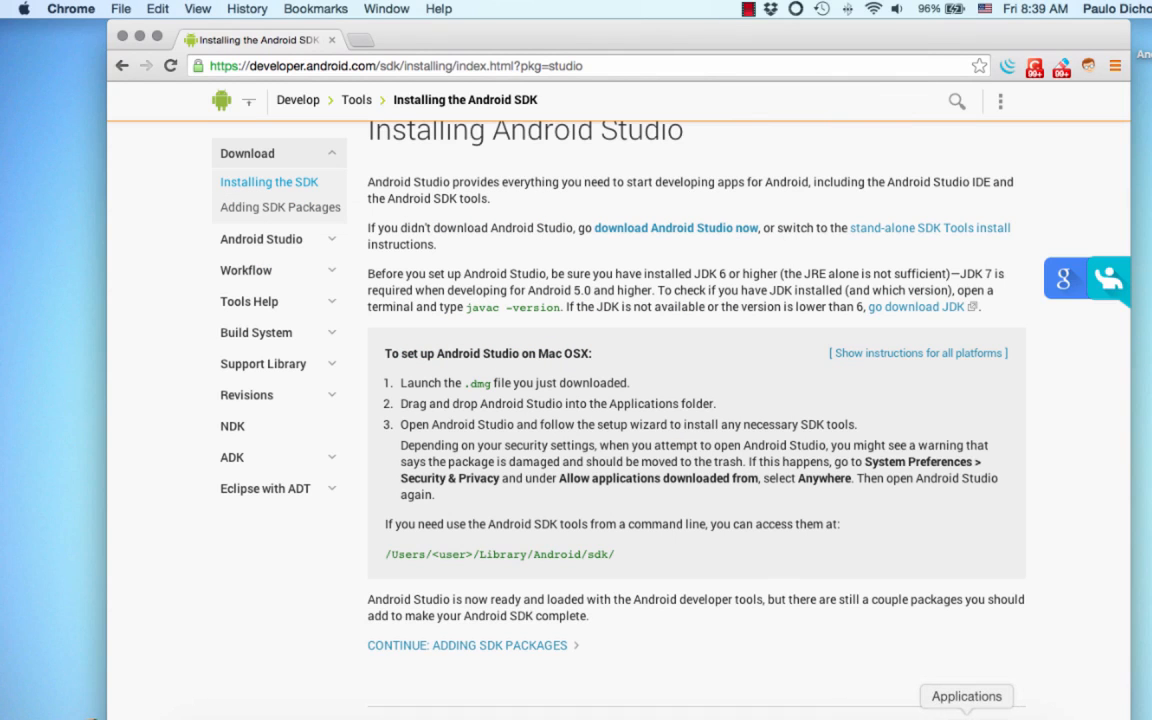
# Step: Launch Android Studio from the Applications folder and import the settings from the previous version (AndroidStudioBeta)
pyautogui.click(966, 714)
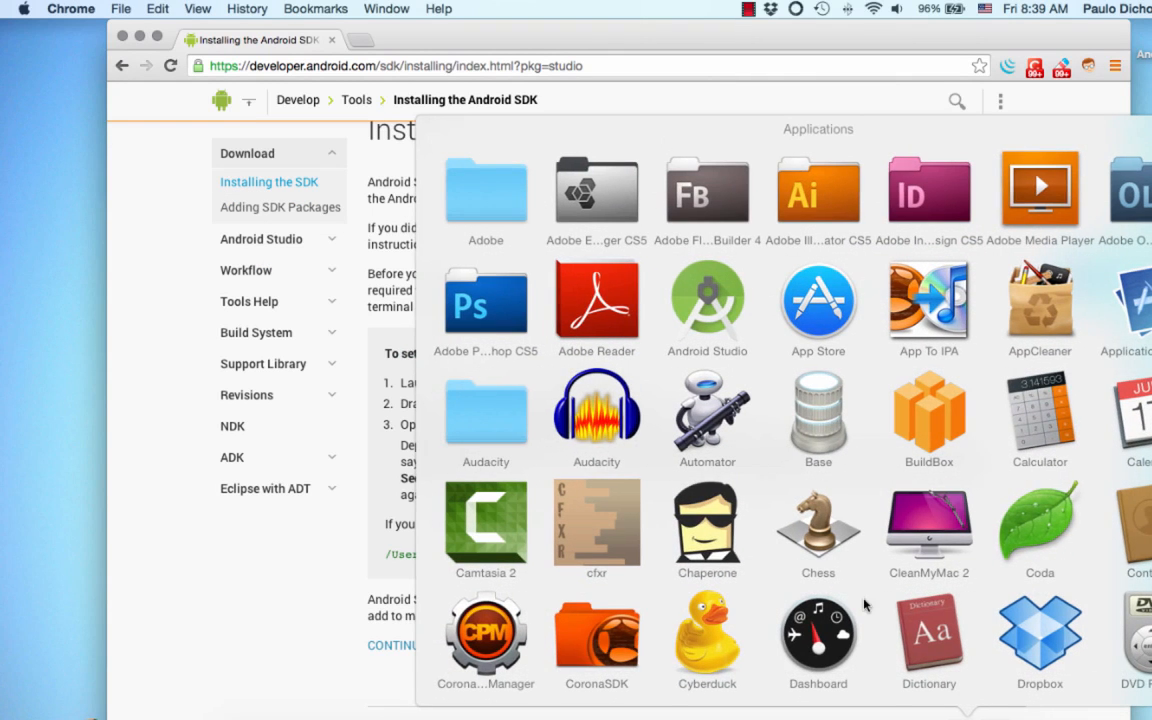
pyautogui.scroll(-1, 840, 614)
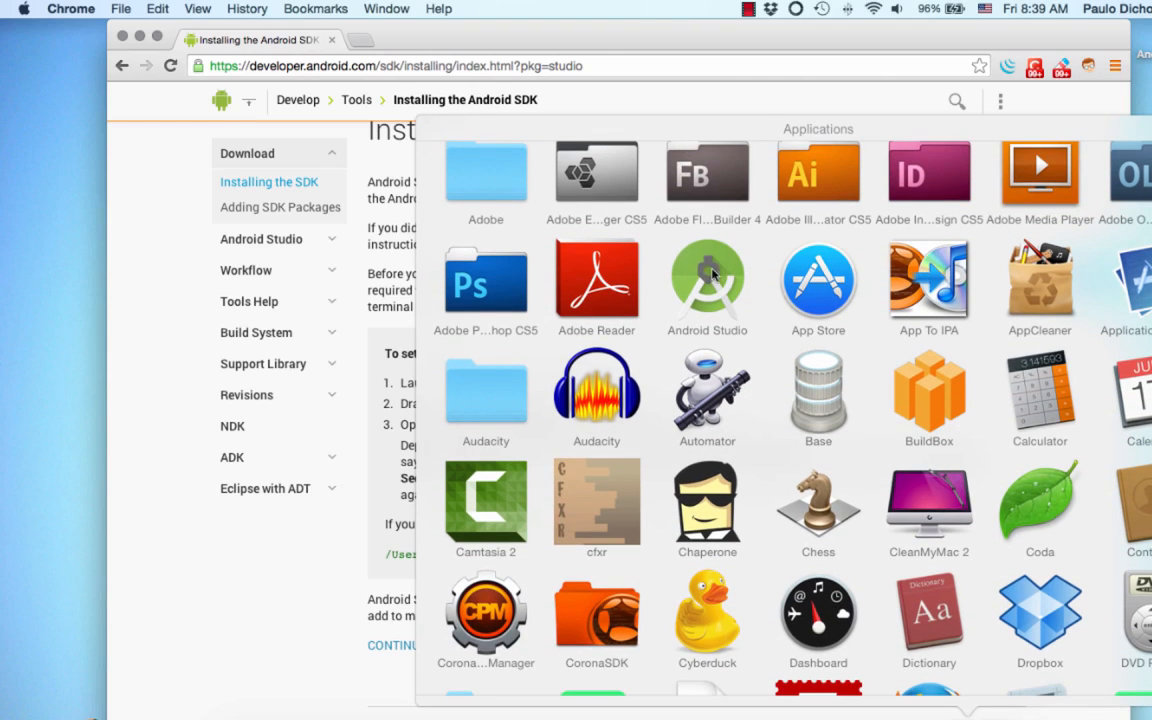
pyautogui.click(709, 273)
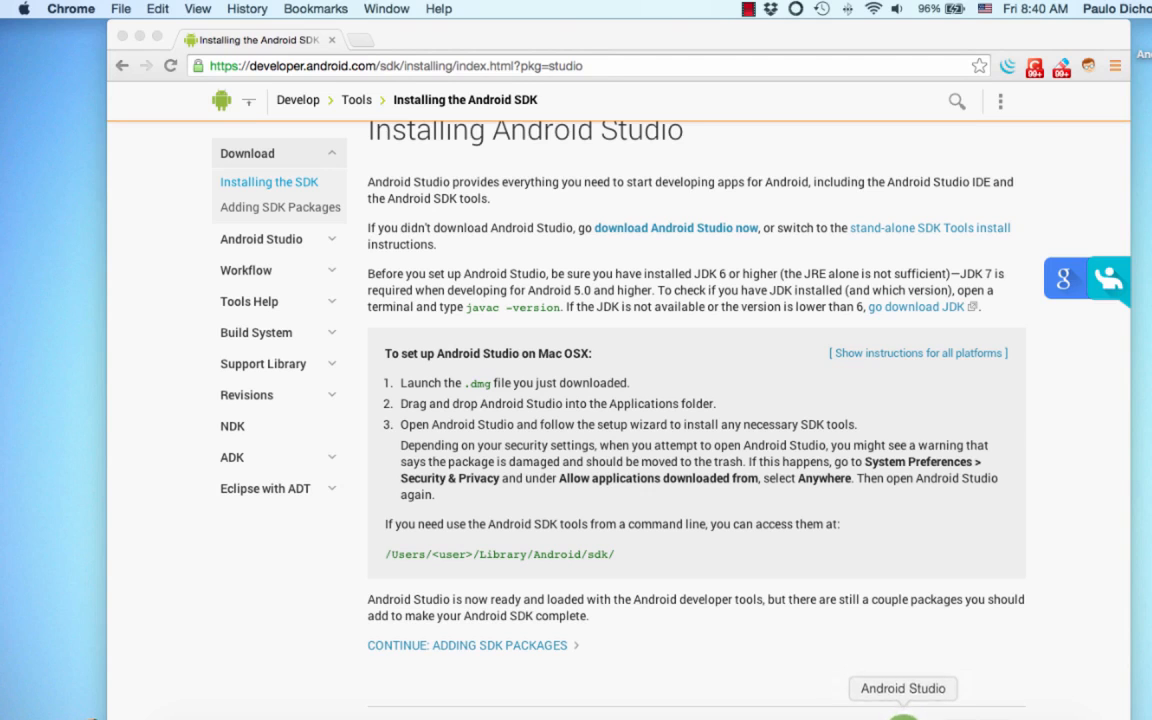
pyautogui.rightClick(903, 712)
pyautogui.click(951, 638)
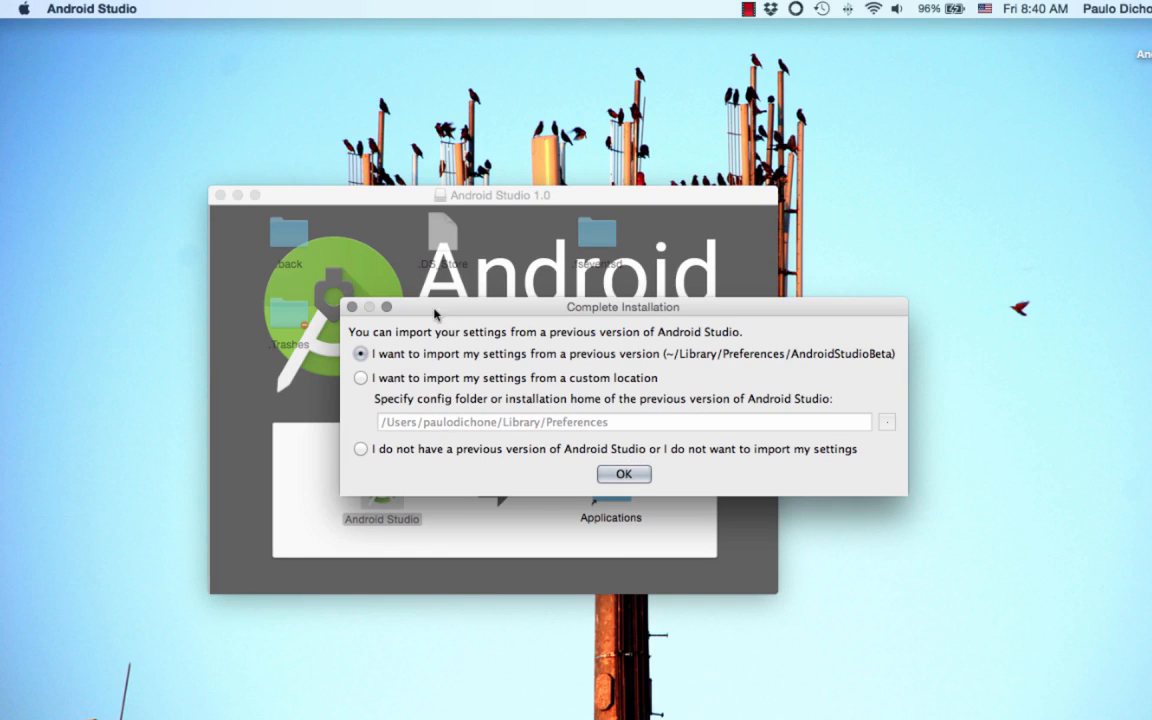
pyautogui.click(221, 195)
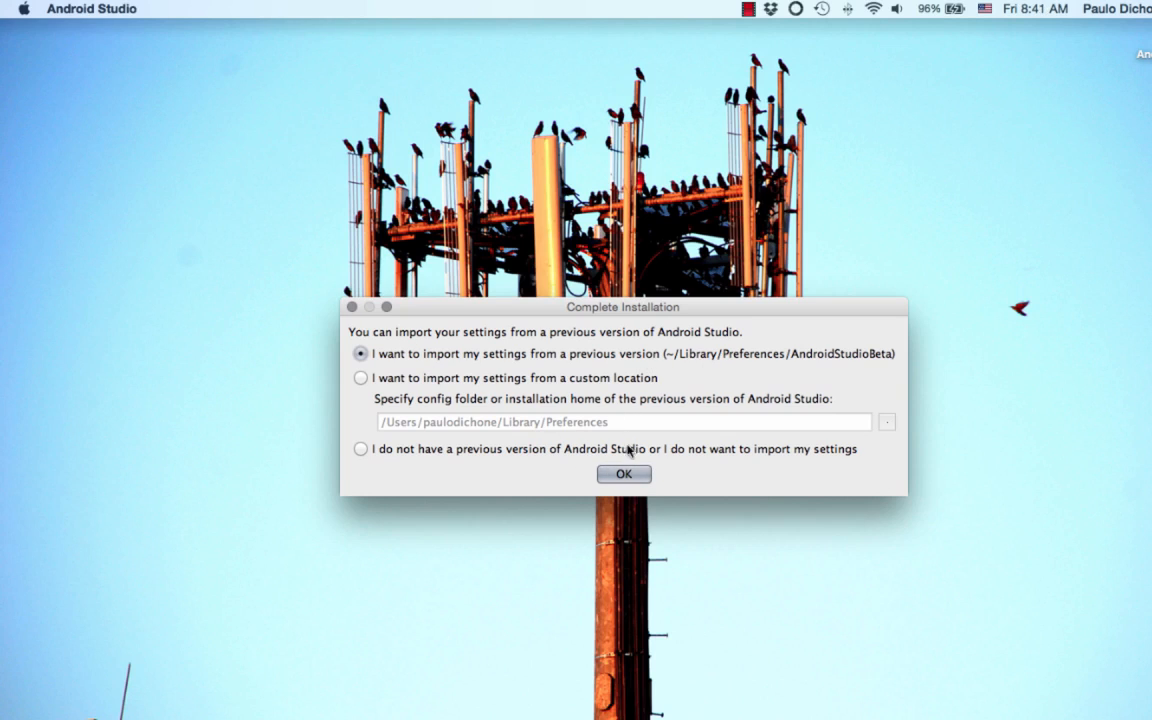
pyautogui.click(625, 473)
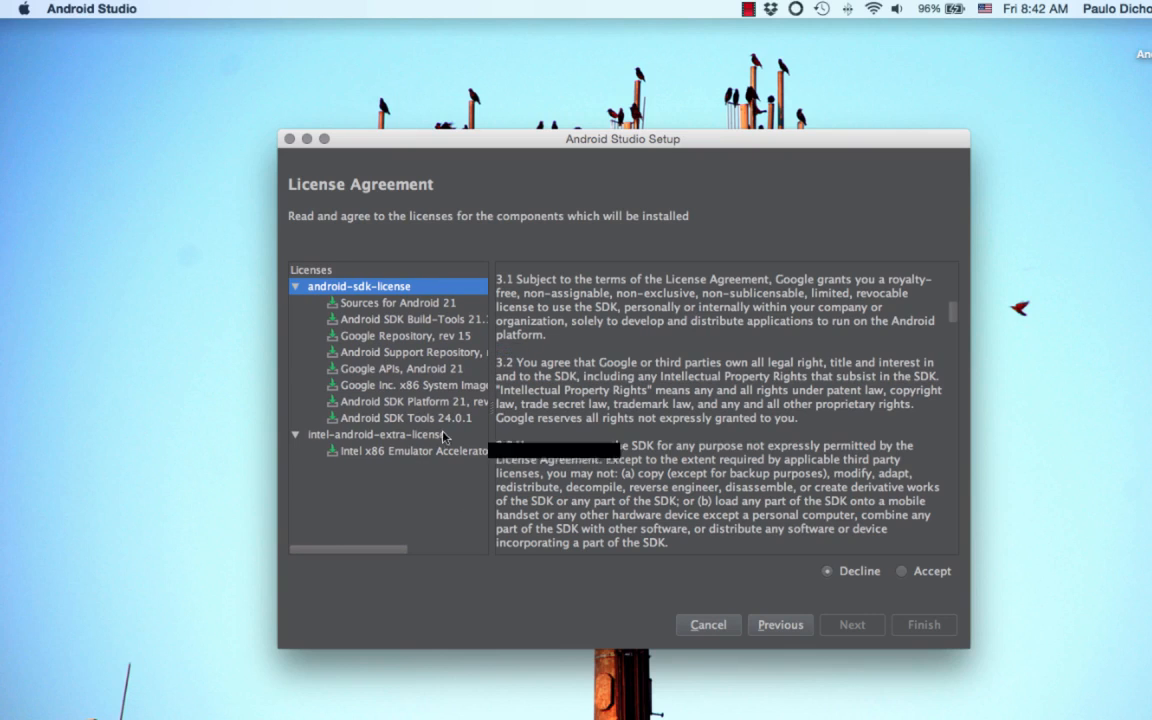
# Step: Accept the android-sdk-license and the intel-android-extra-license and start the component installation
pyautogui.click(902, 572)
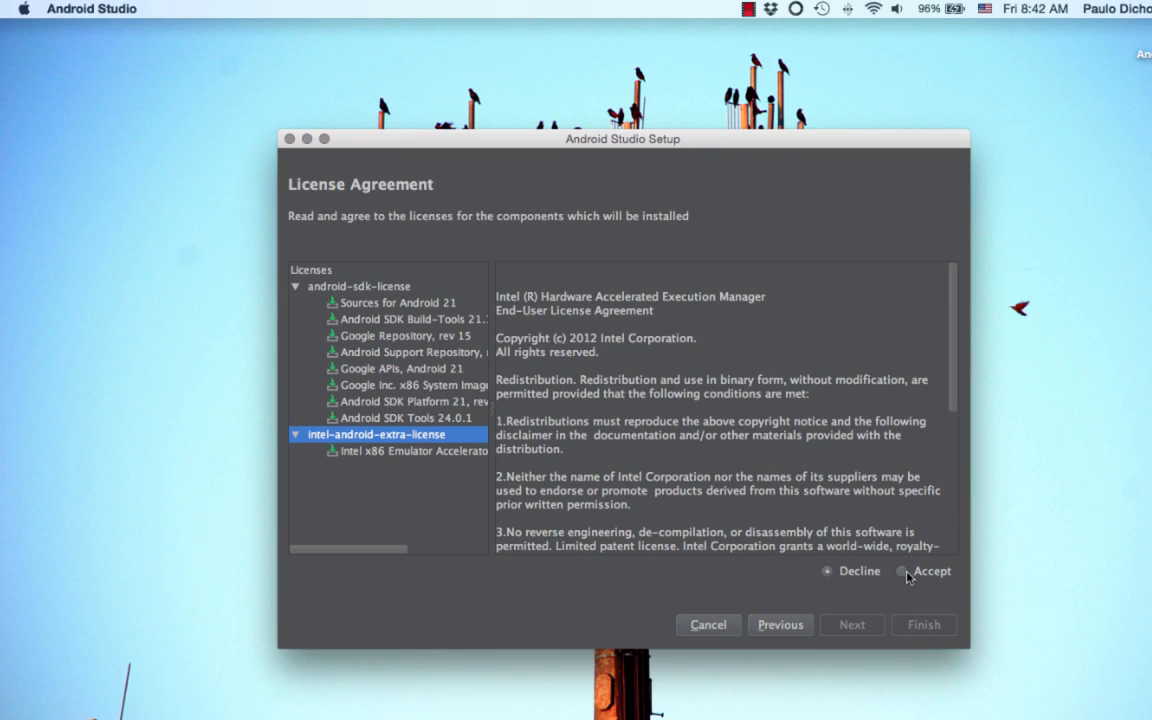
pyautogui.click(903, 572)
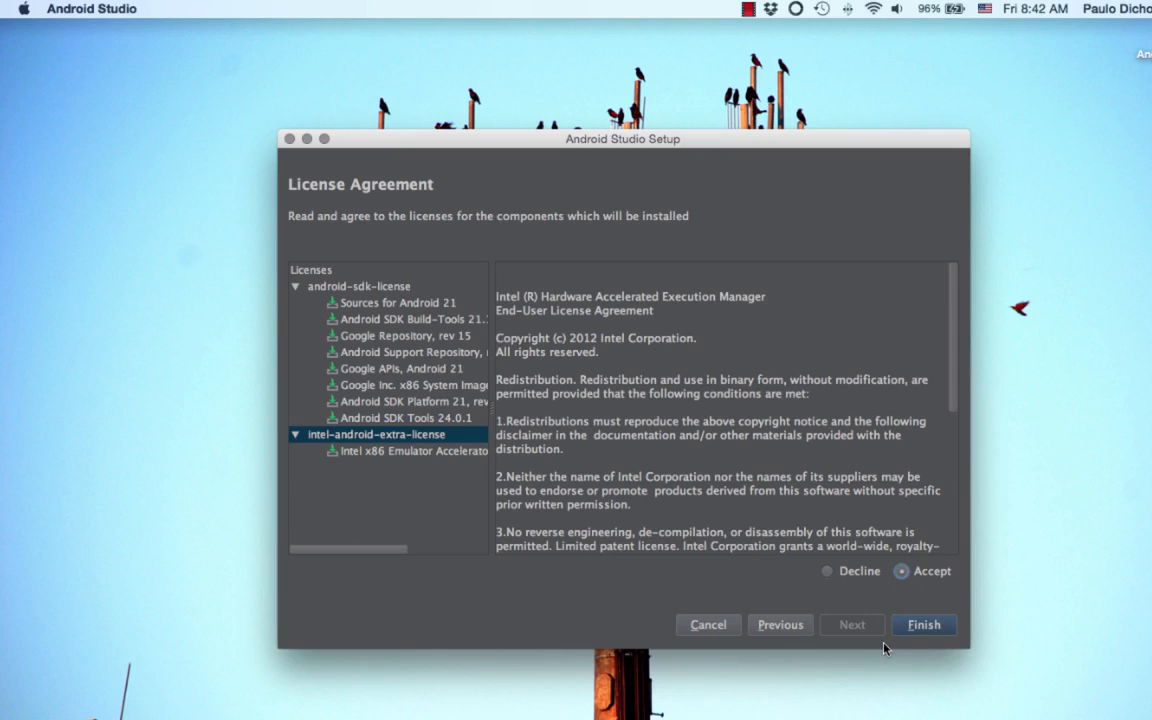
pyautogui.press('Return')
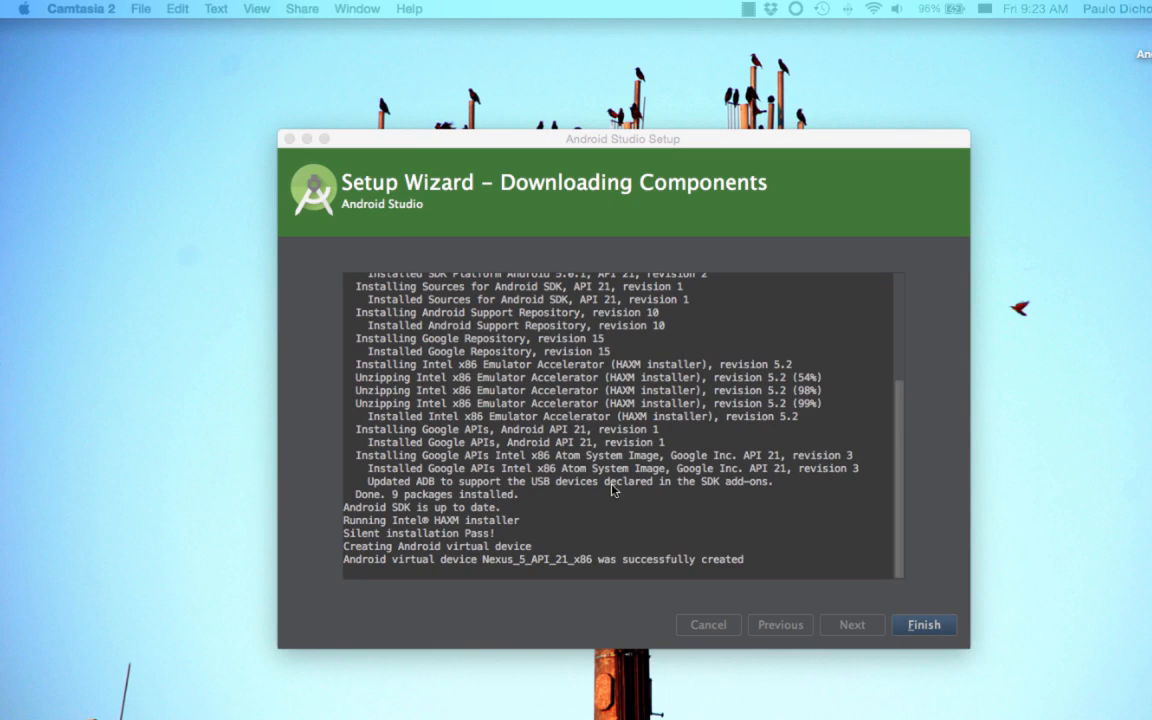
# Step: Check the component installation log and finish the Setup Wizard
pyautogui.scroll(5, 617, 395)
pyautogui.scroll(-5, 617, 395)
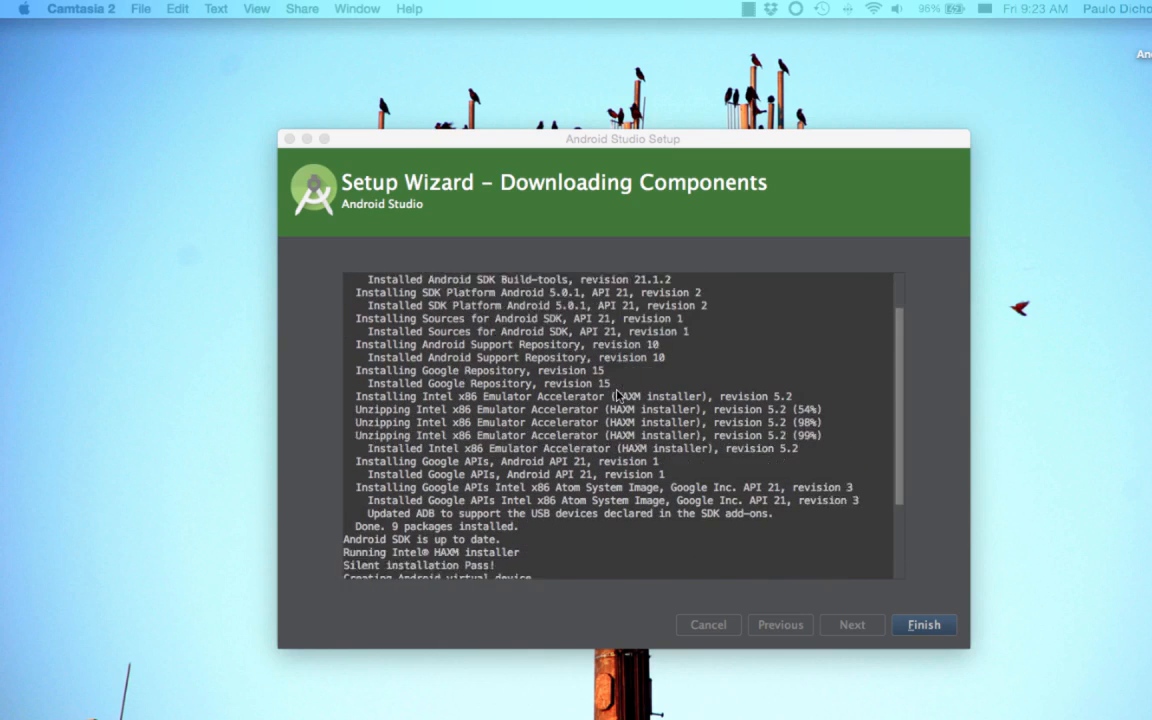
pyautogui.click(922, 624)
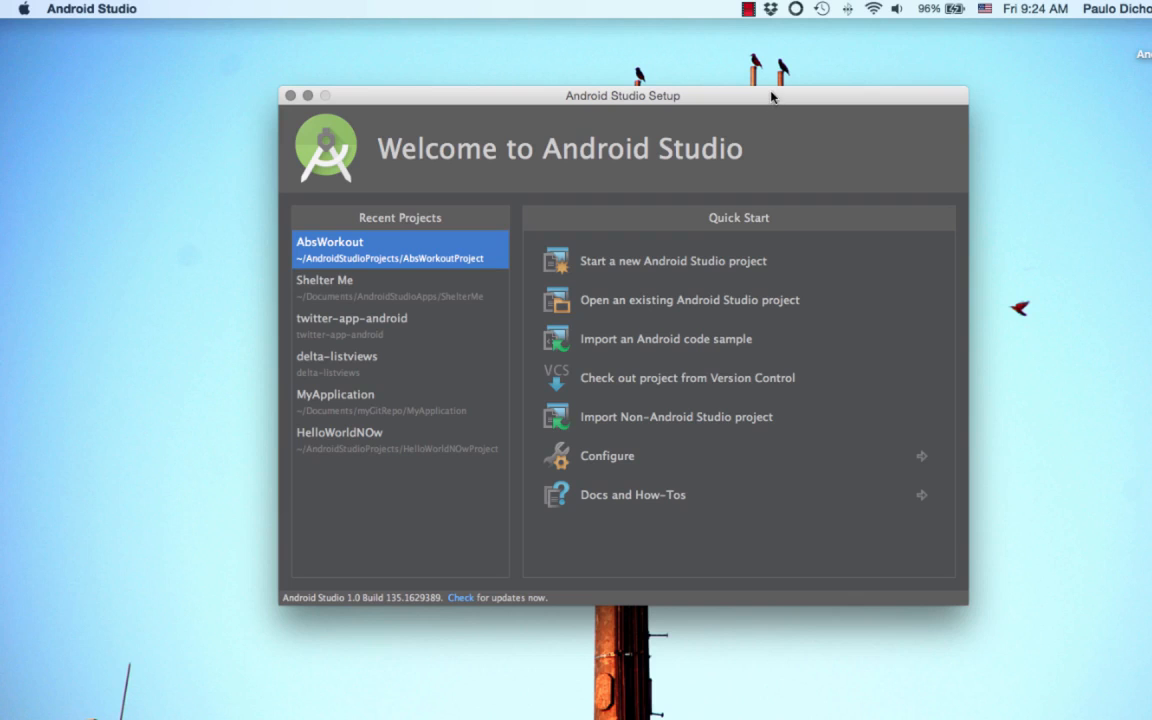
# Step: Choose the Darcula theme in the IDE's Appearance preferences
pyautogui.moveTo(771, 95); pyautogui.dragTo(773, 72)
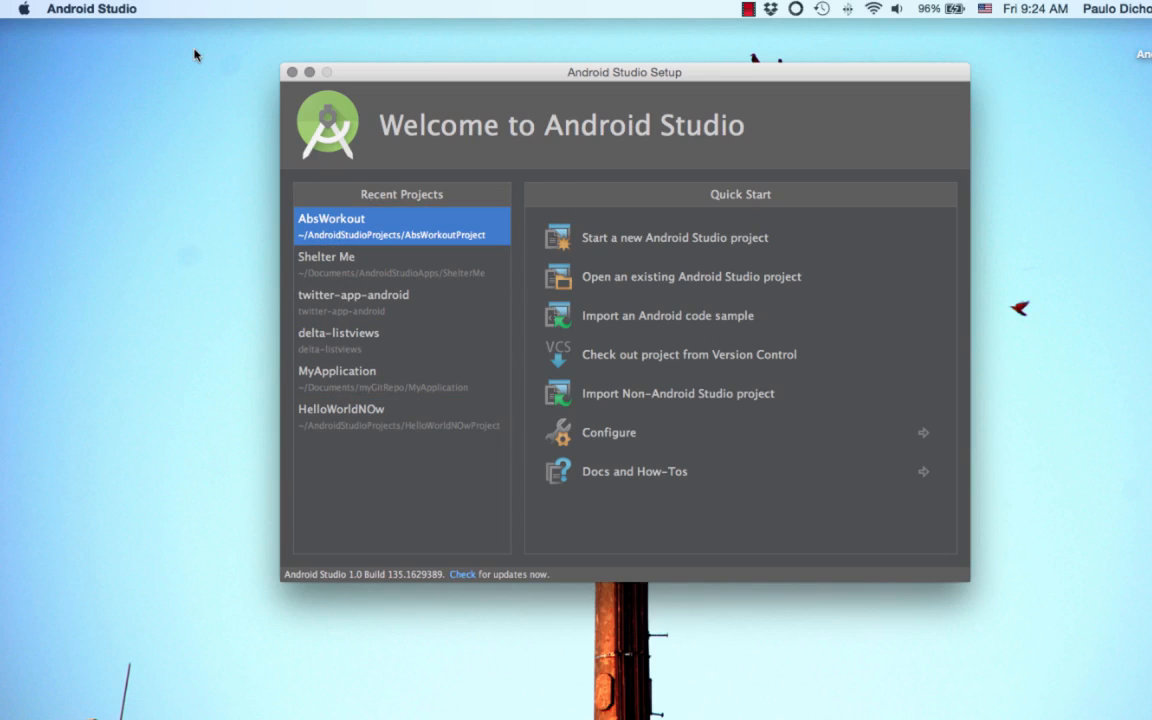
pyautogui.click(608, 435)
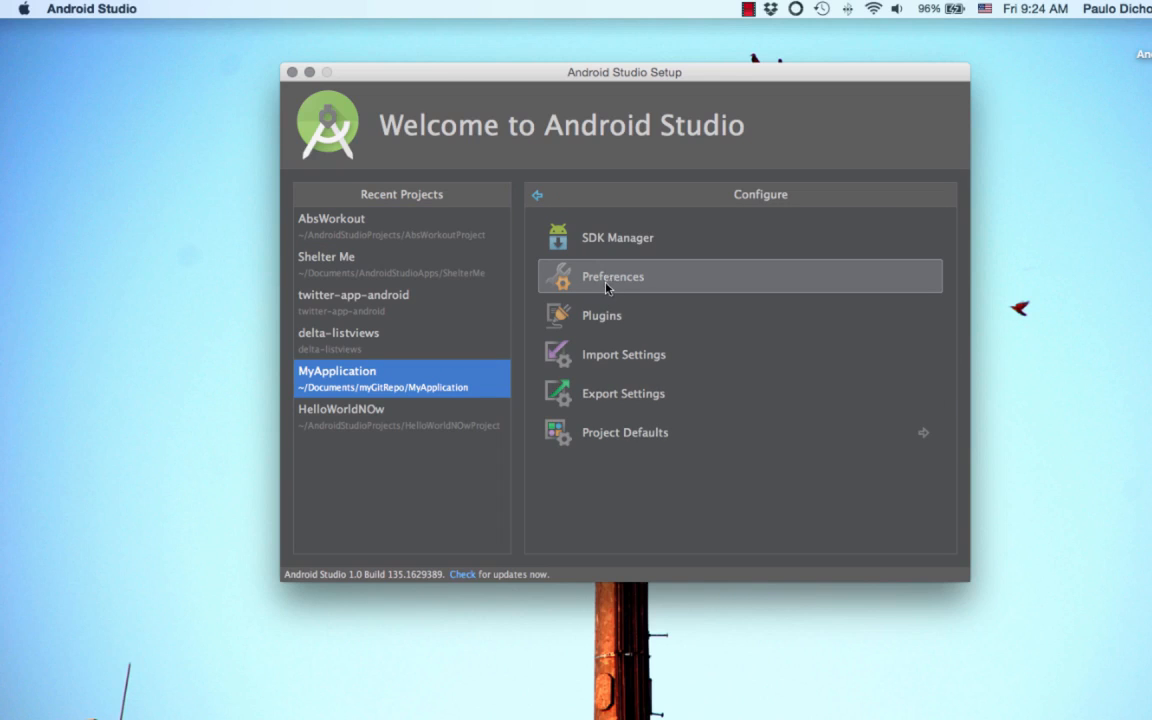
pyautogui.click(606, 287)
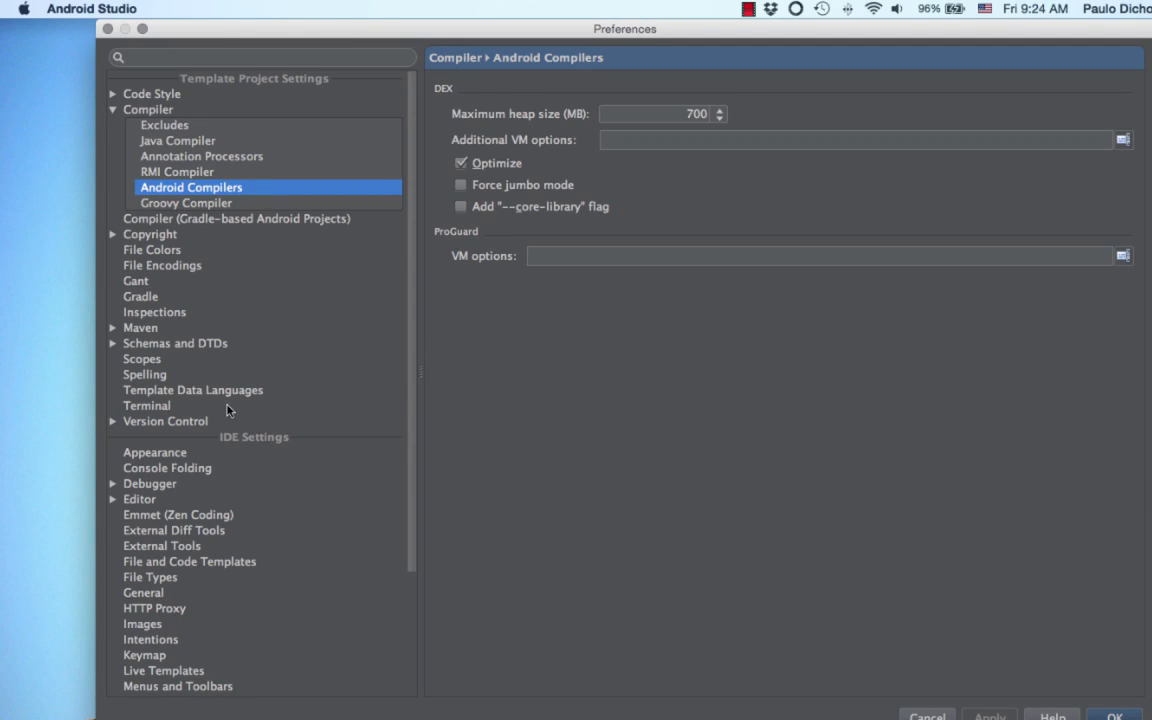
pyautogui.scroll(-2, 226, 406)
pyautogui.click(153, 408)
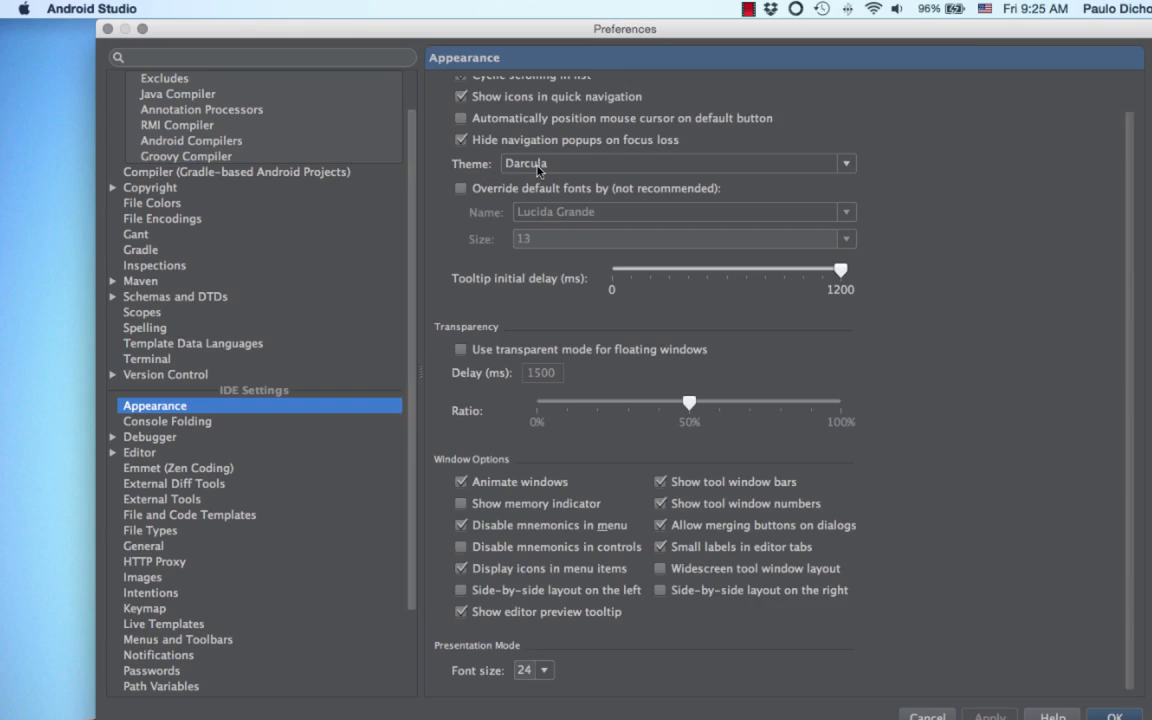
pyautogui.click(847, 165)
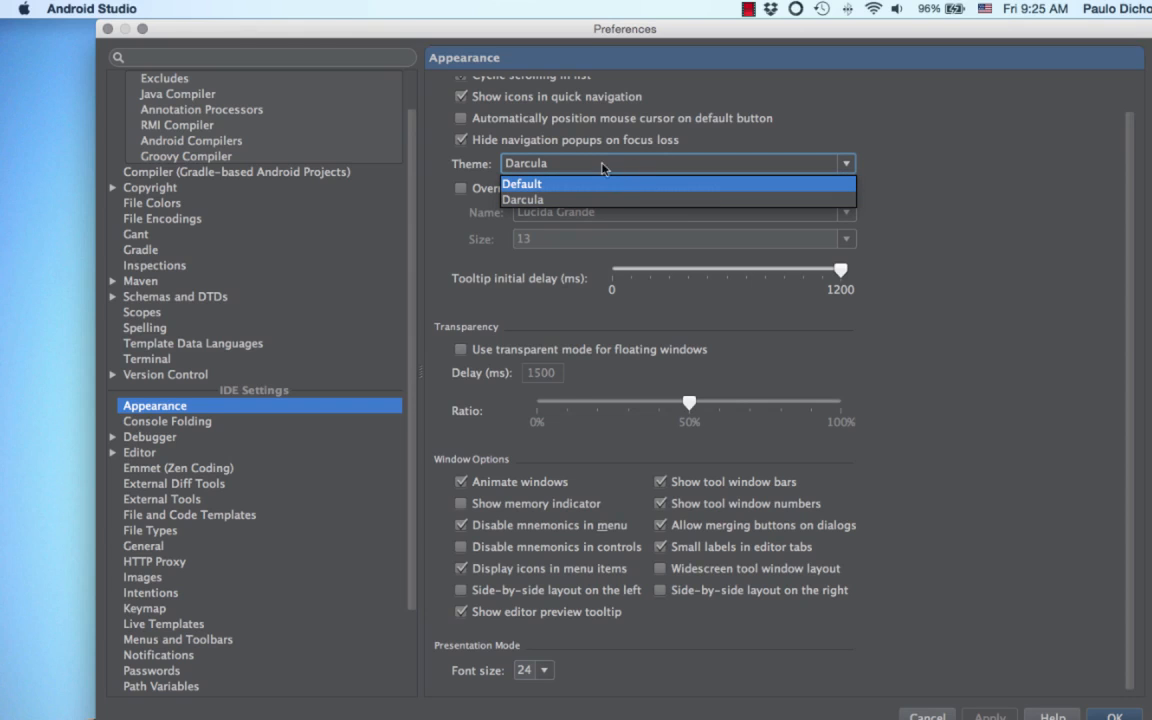
pyautogui.click(540, 199)
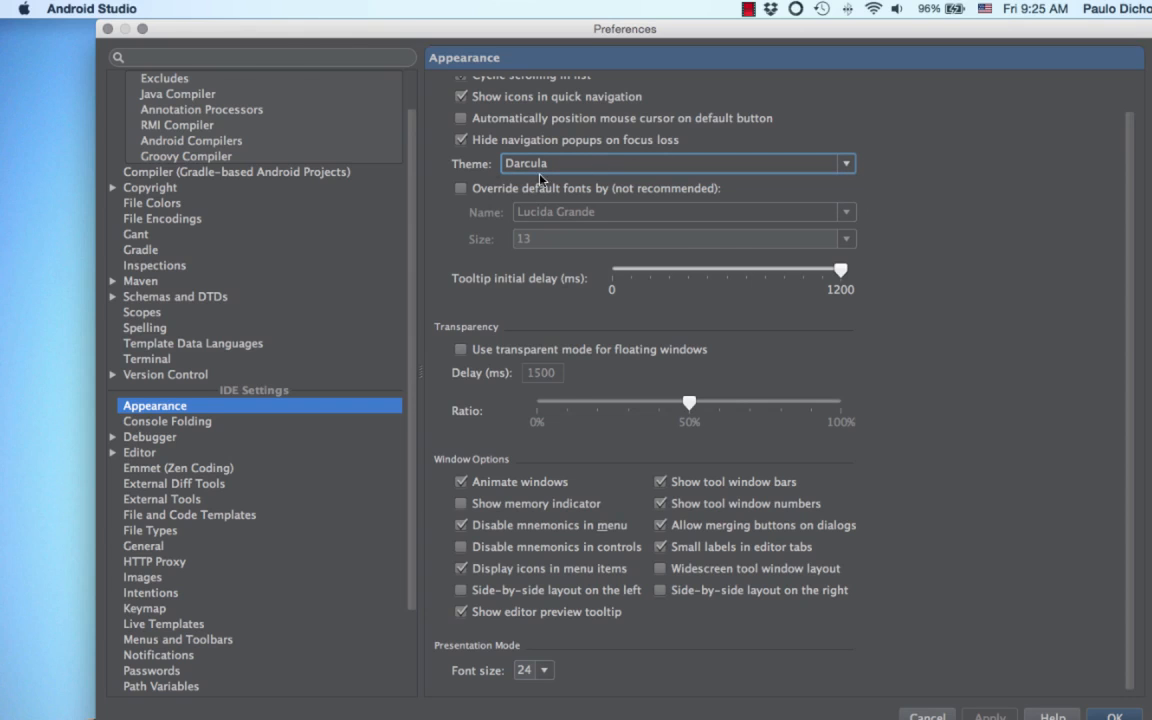
# Step: Make sure line numbers are shown in the Editor's Appearance settings and save the preferences
pyautogui.click(153, 391)
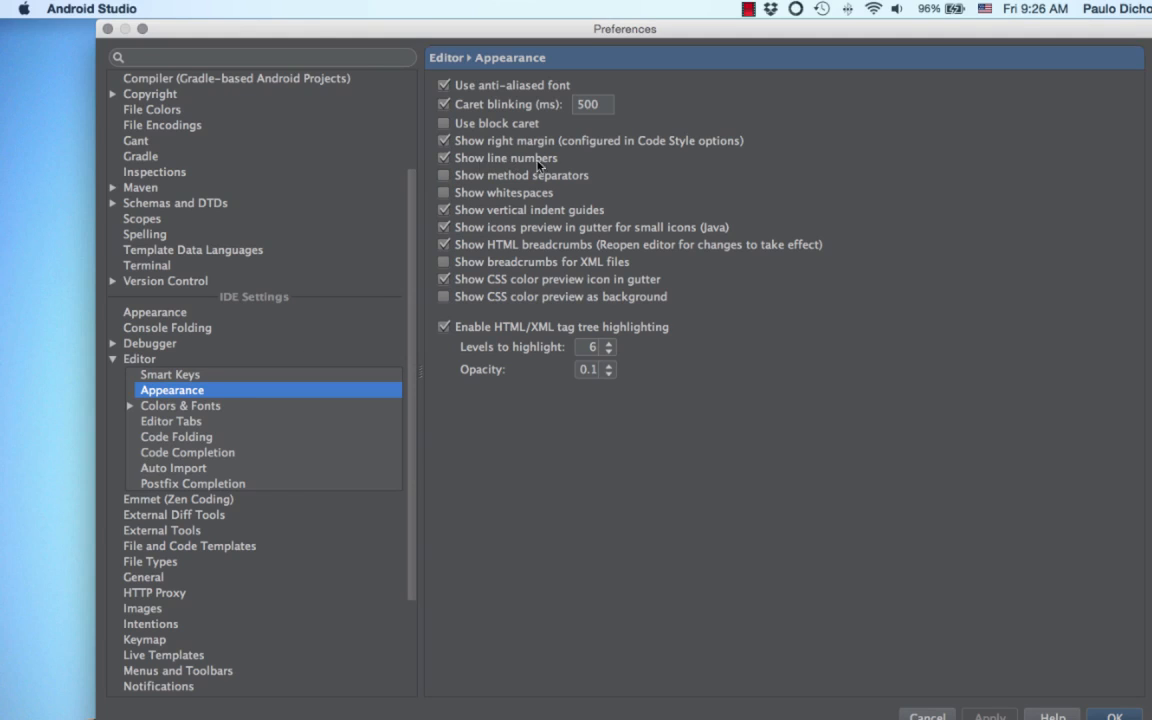
pyautogui.click(442, 159)
pyautogui.click(1115, 717)
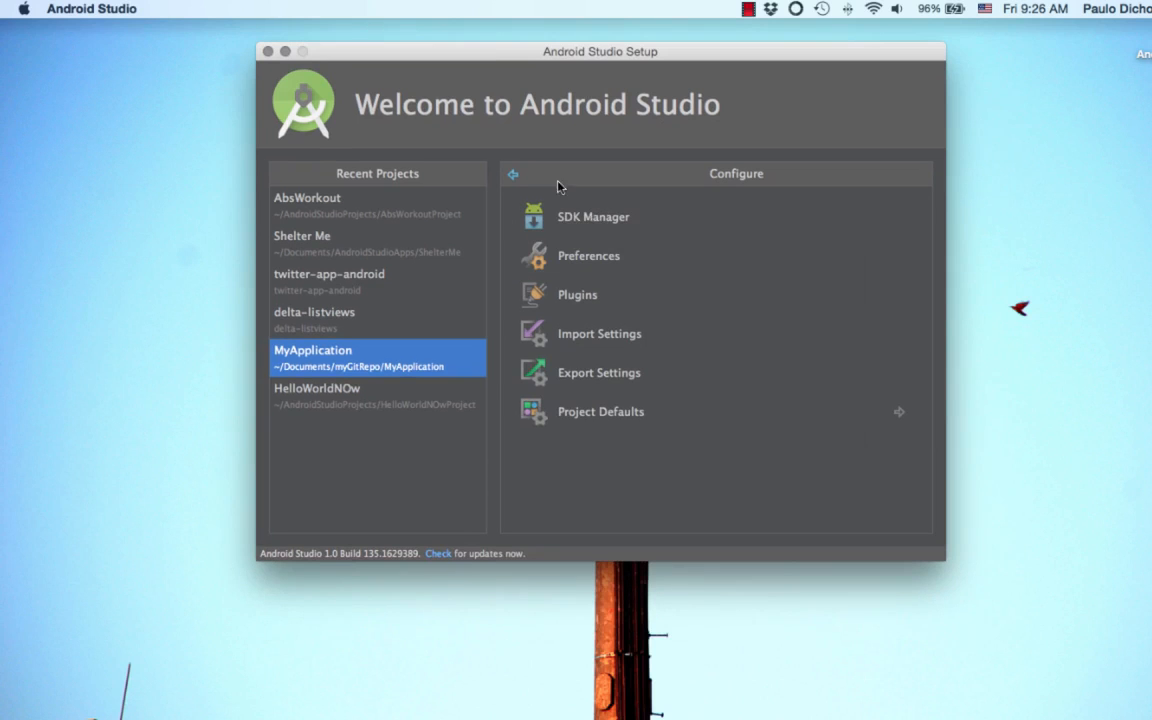
# Step: Return to the Quick Start options and start a new Android Studio project
pyautogui.click(362, 400)
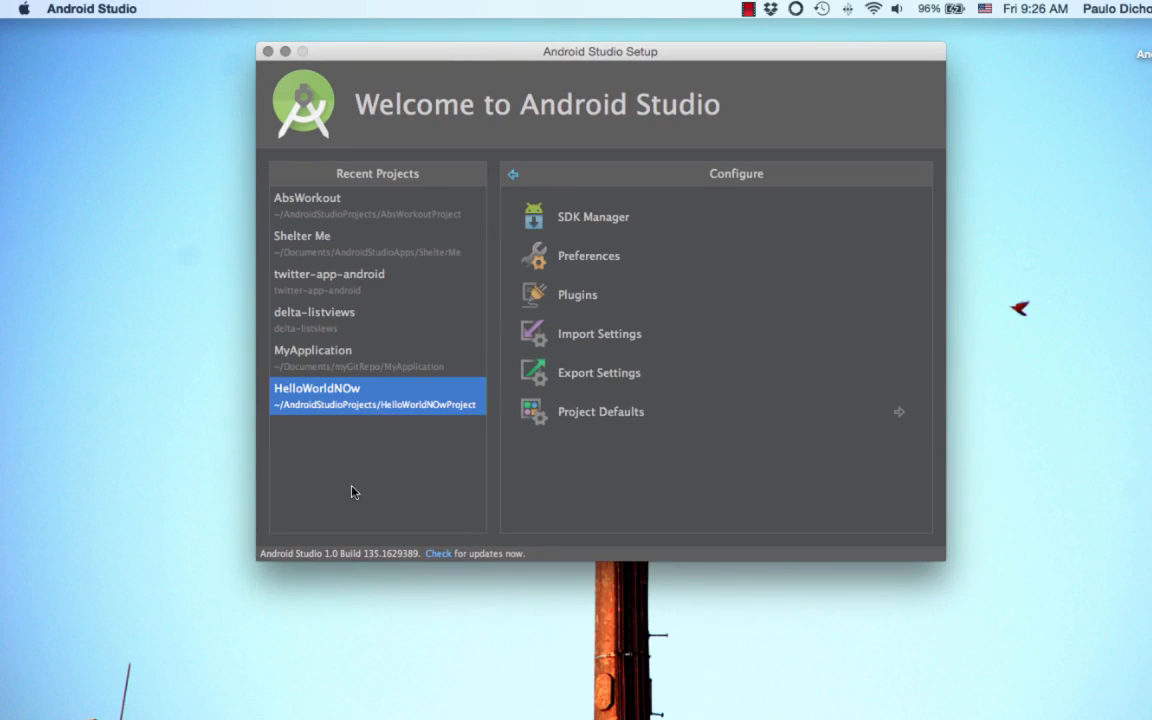
pyautogui.press('Up')
pyautogui.click(512, 175)
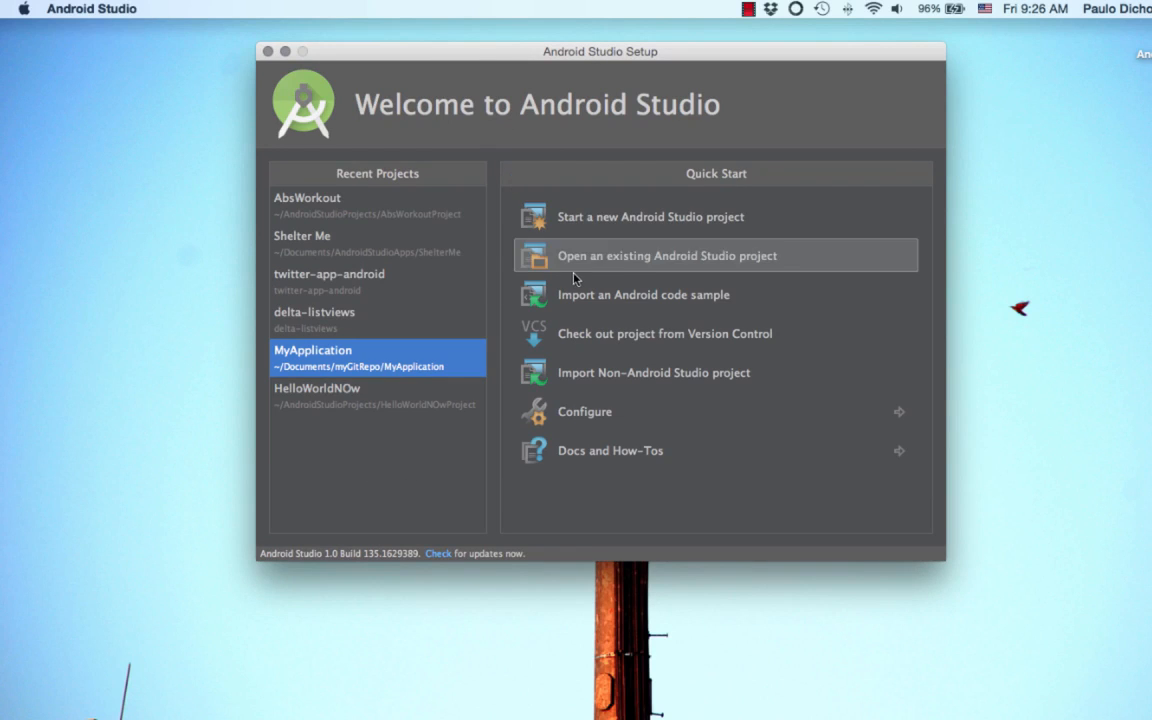
pyautogui.click(621, 217)
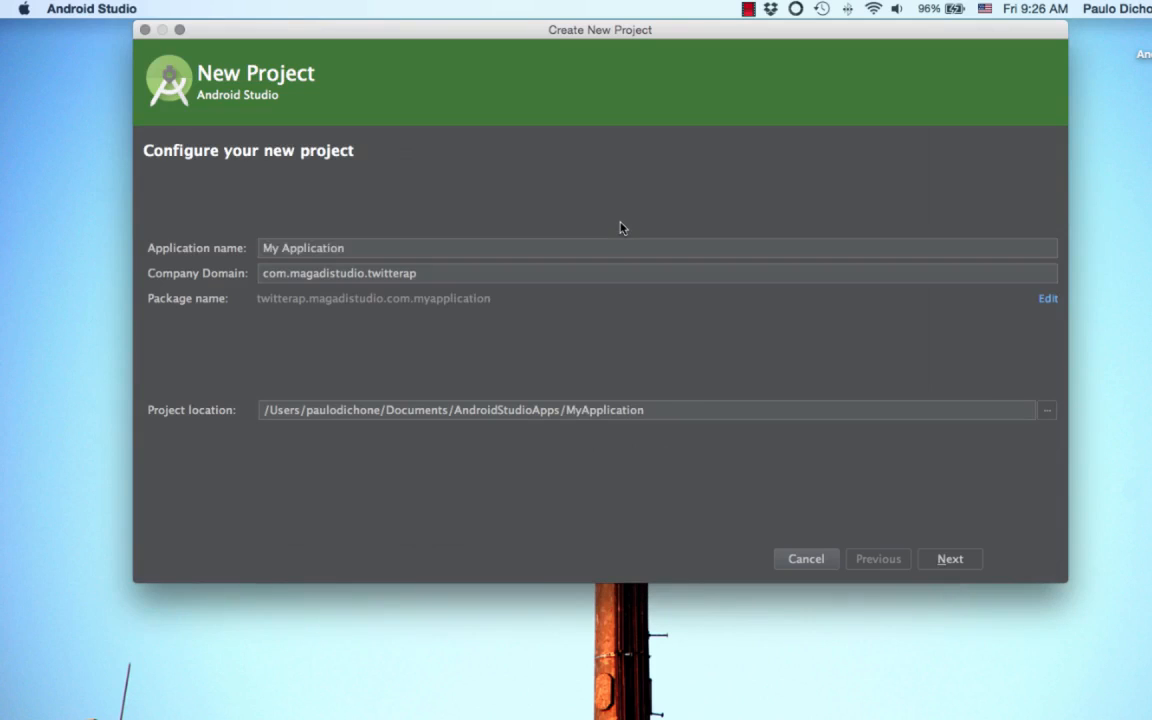
# Step: Set the application name of the new project to HelloAndroid
pyautogui.press('BackSpace')
pyautogui.write('Hello')
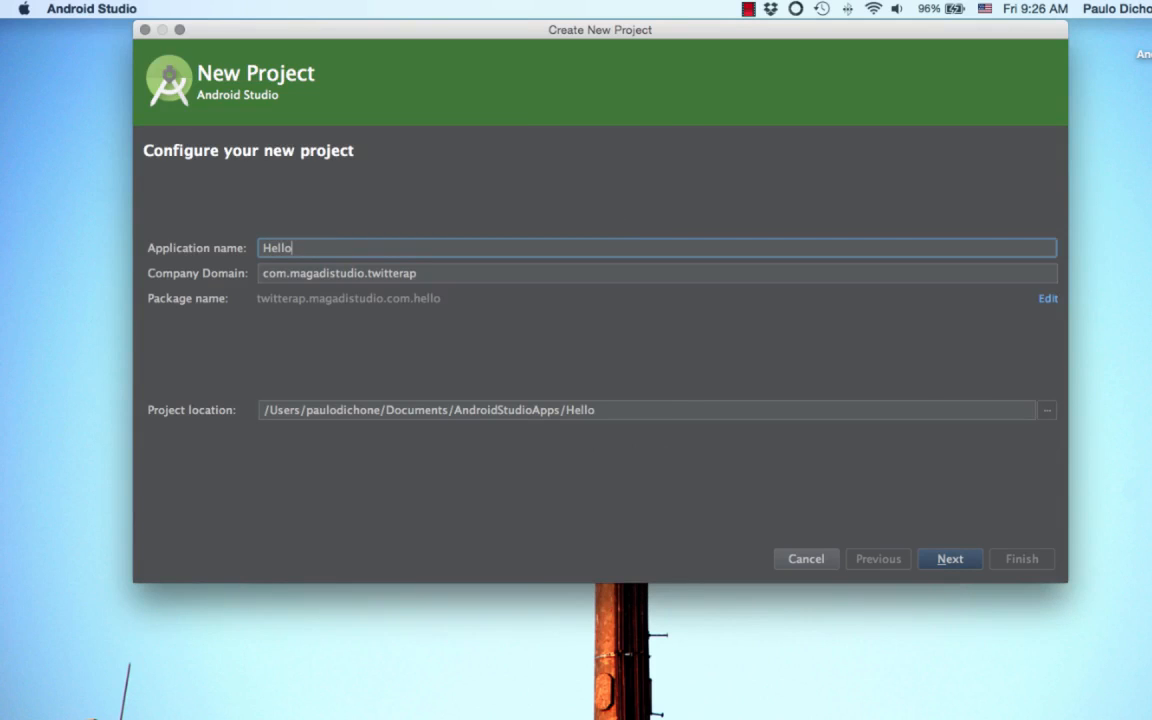
pyautogui.write('WorldA')
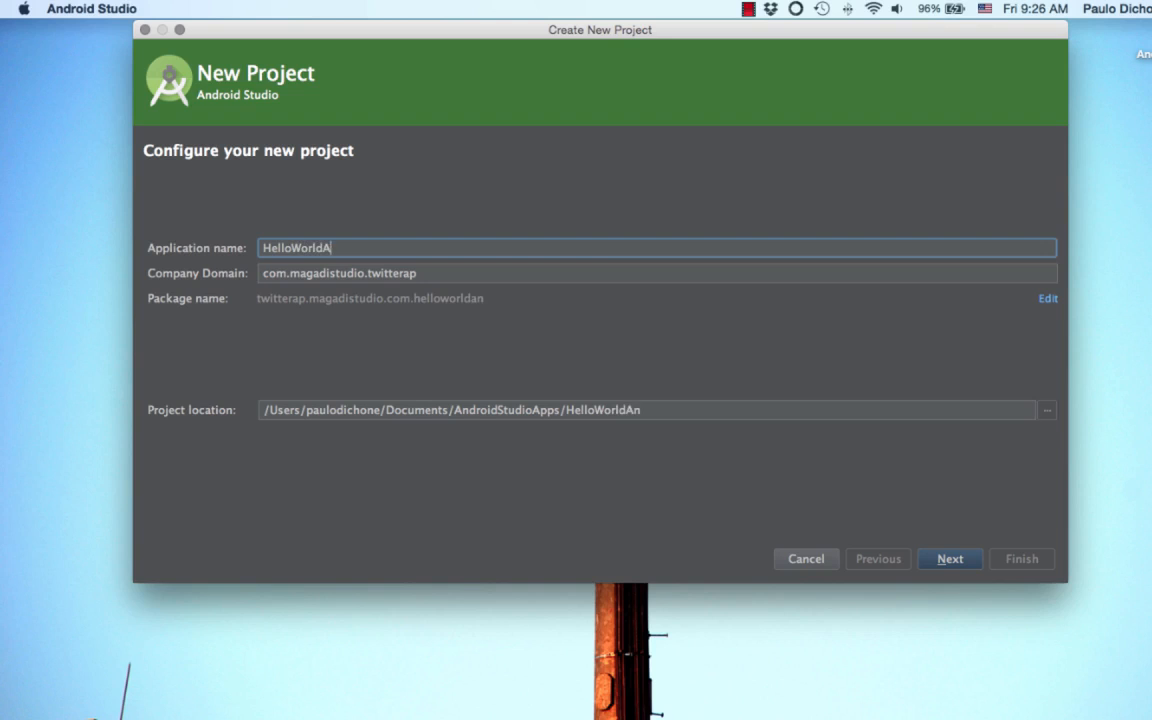
pyautogui.press('BackSpace')
pyautogui.press('BackSpace')
pyautogui.press('BackSpace')
pyautogui.press('BackSpace')
pyautogui.press('BackSpace')
pyautogui.press('BackSpace')
pyautogui.write('Android')
# Step: Set the company domain to com.magadistudio.helloanddroid and continue to the form factor selection
pyautogui.tripleClick(400, 273)
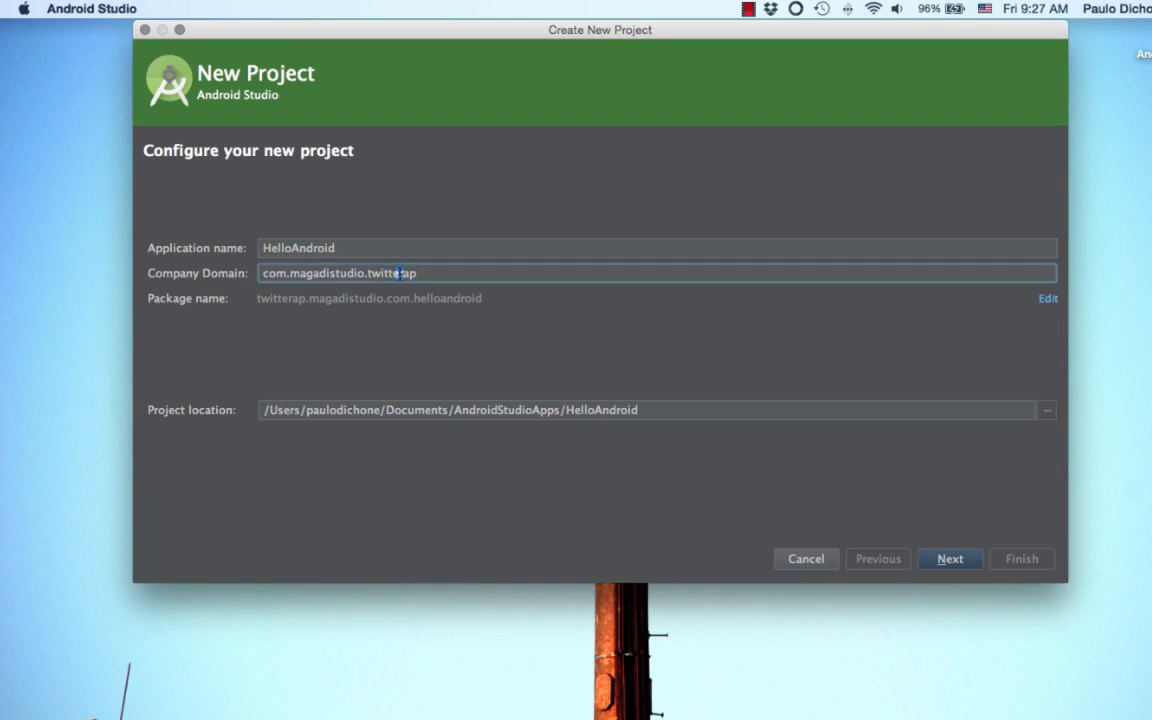
pyautogui.click(424, 274)
pyautogui.press('BackSpace')
pyautogui.press('BackSpace')
pyautogui.press('BackSpace')
pyautogui.press('BackSpace')
pyautogui.press('BackSpace')
pyautogui.press('BackSpace')
pyautogui.press('BackSpace')
pyautogui.press('BackSpace')
pyautogui.press('BackSpace')
pyautogui.write('hel')
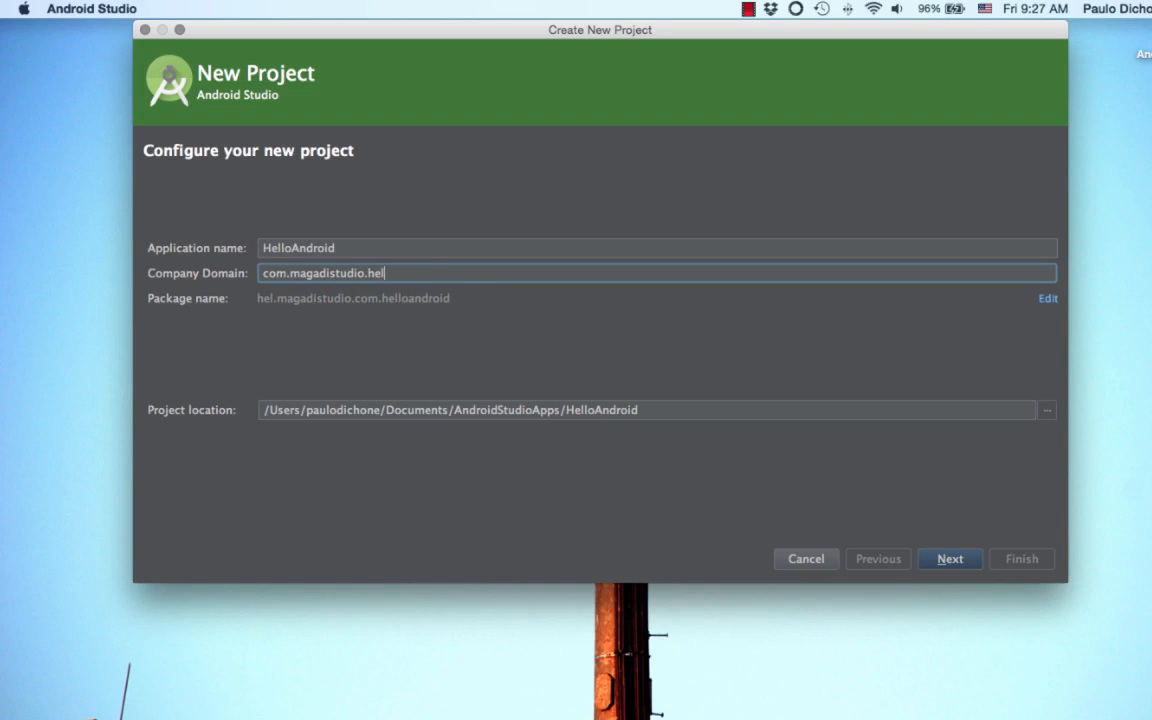
pyautogui.write('loanddroid')
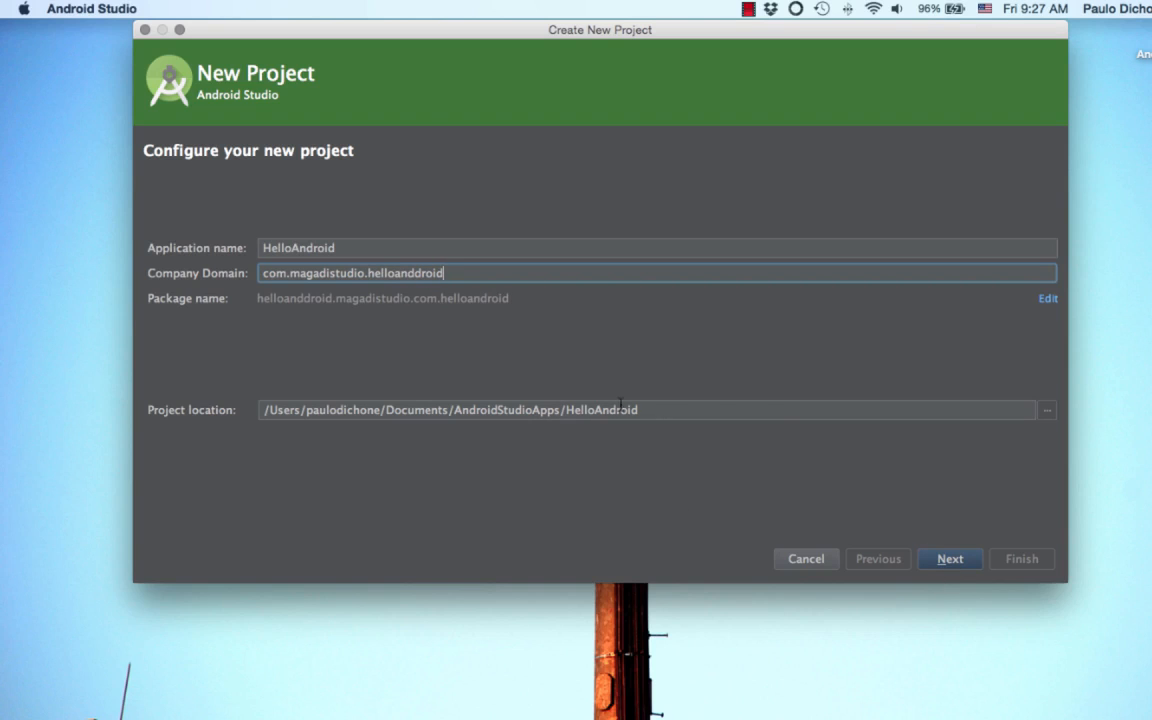
pyautogui.click(946, 560)
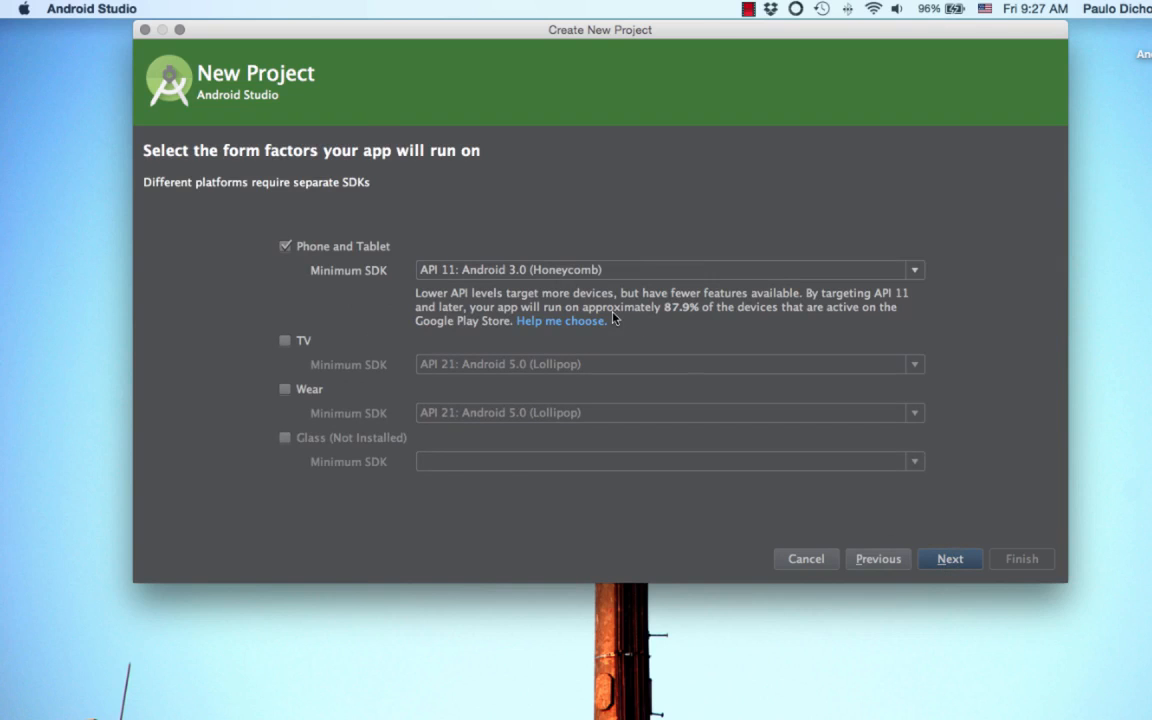
# Step: Set the Phone and Tablet minimum SDK to API 14: Android 4.0 (IceCreamSandwich) and continue to the activity selection
pyautogui.click(590, 278)
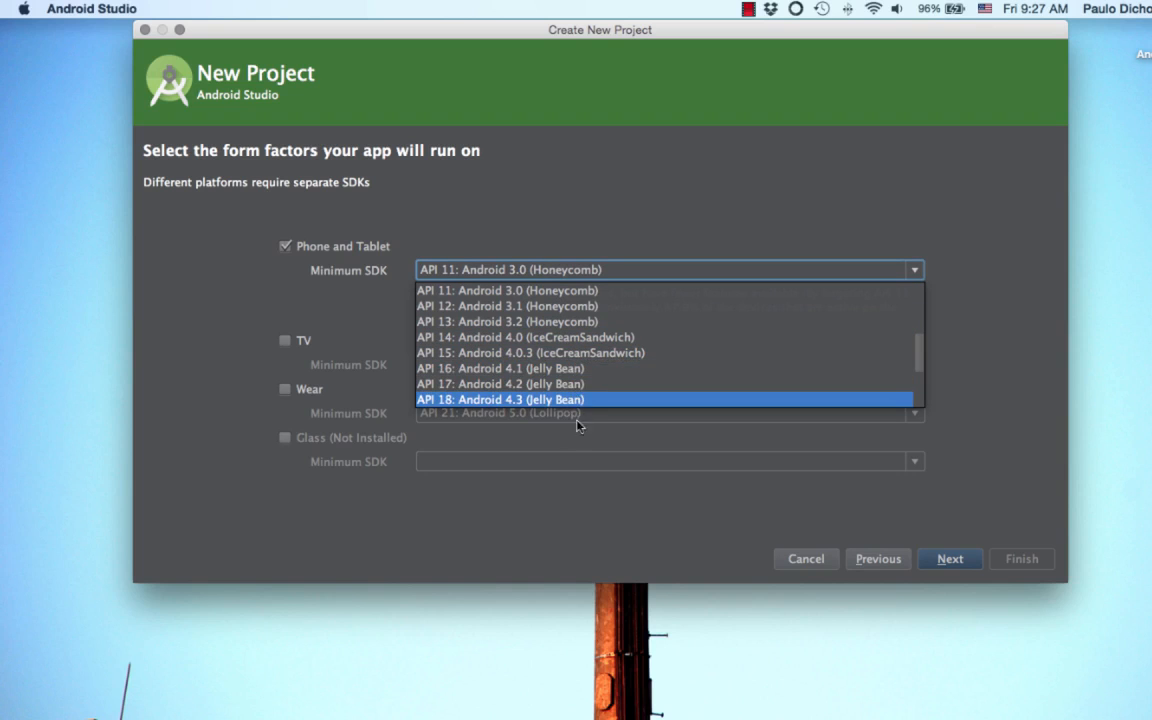
pyautogui.scroll(-3, 735, 390)
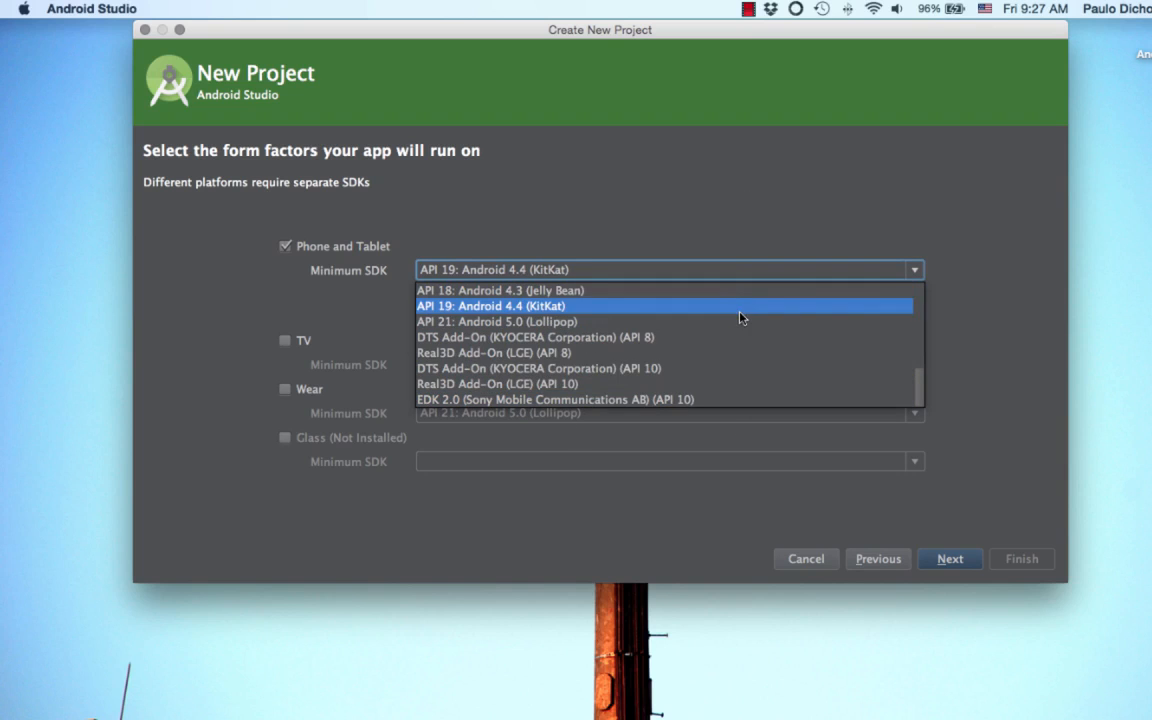
pyautogui.scroll(3, 740, 313)
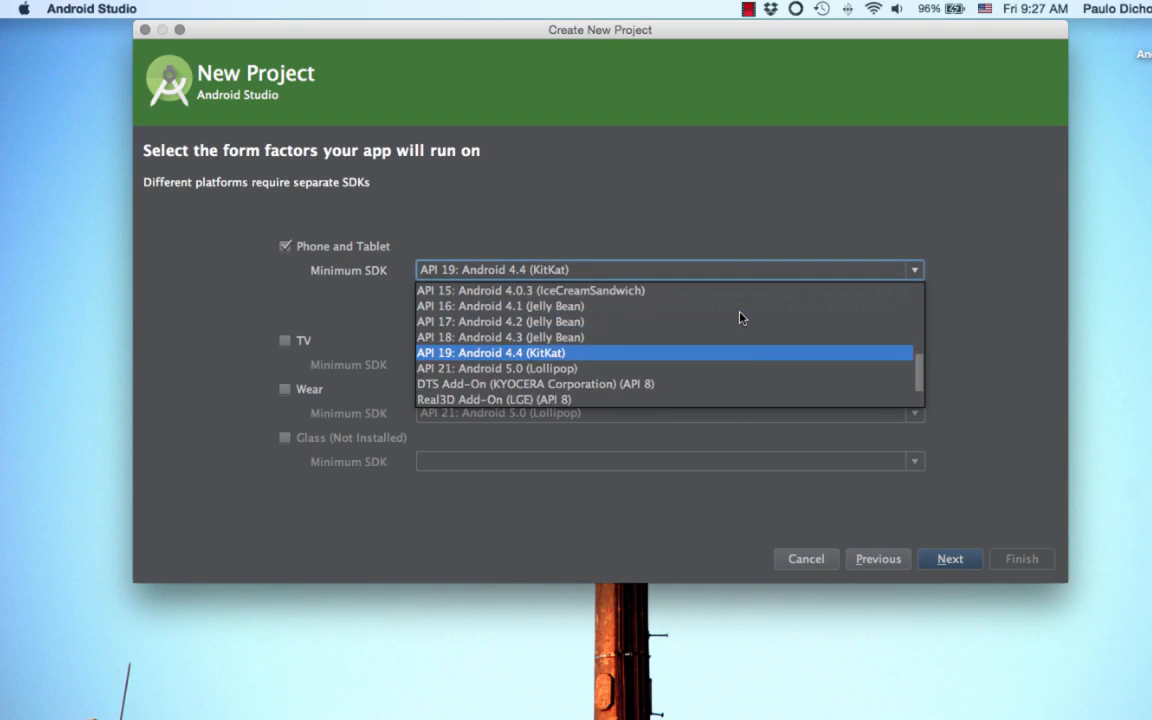
pyautogui.scroll(4, 740, 317)
pyautogui.scroll(-3, 740, 317)
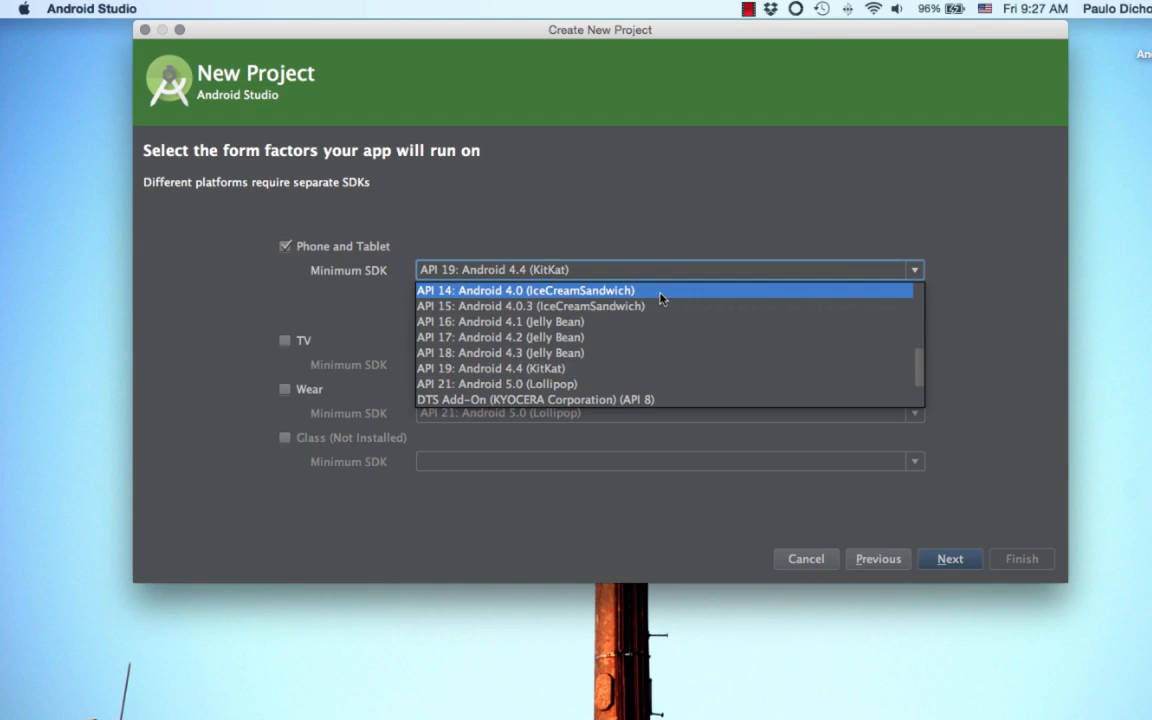
pyautogui.click(663, 298)
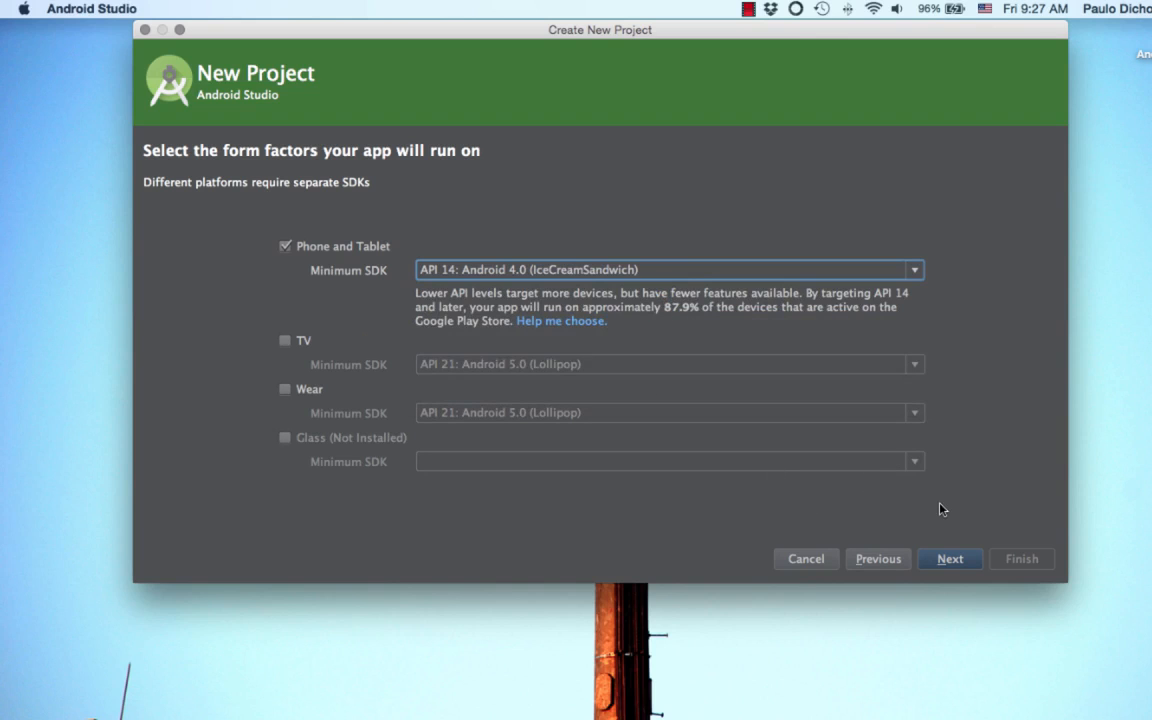
pyautogui.click(947, 561)
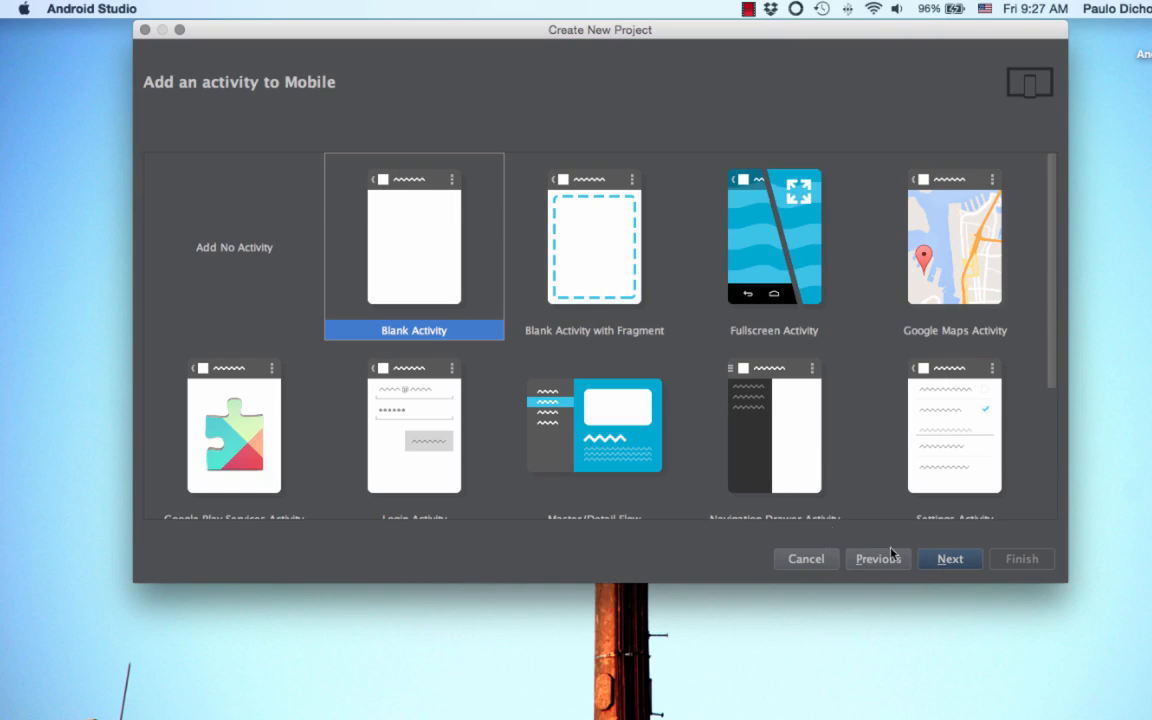
# Step: Choose Blank Activity for the project and create it with the default activity, layout, title and menu resource names
pyautogui.click(609, 266)
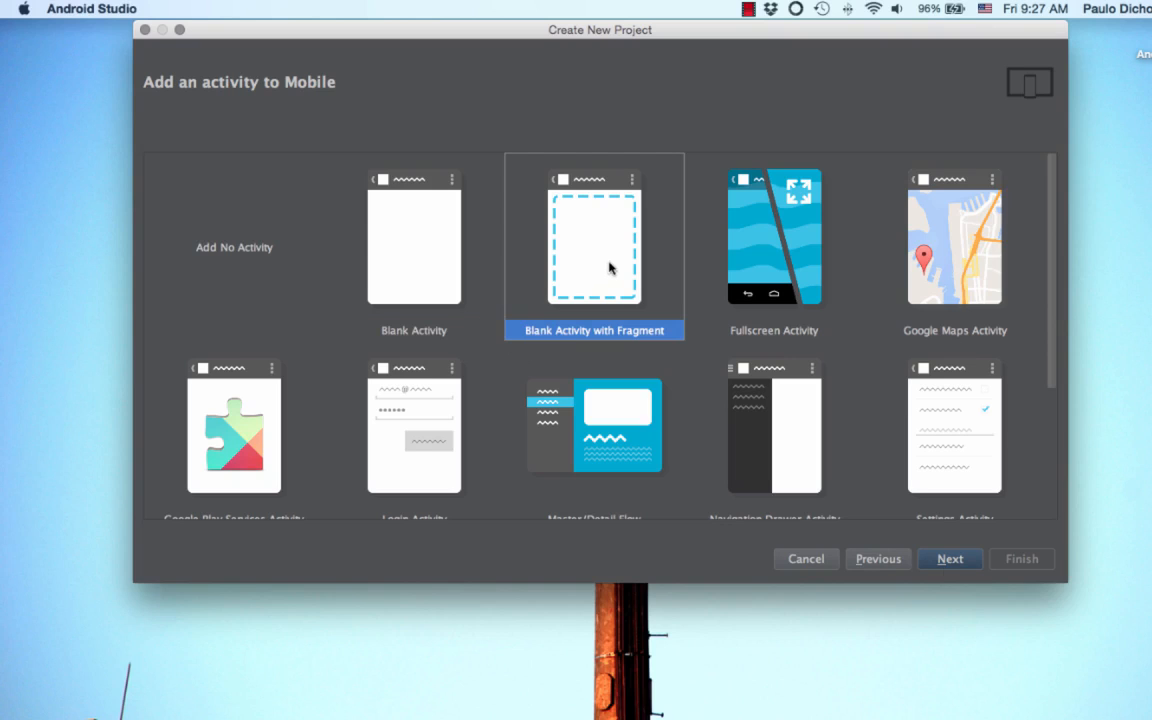
pyautogui.click(447, 230)
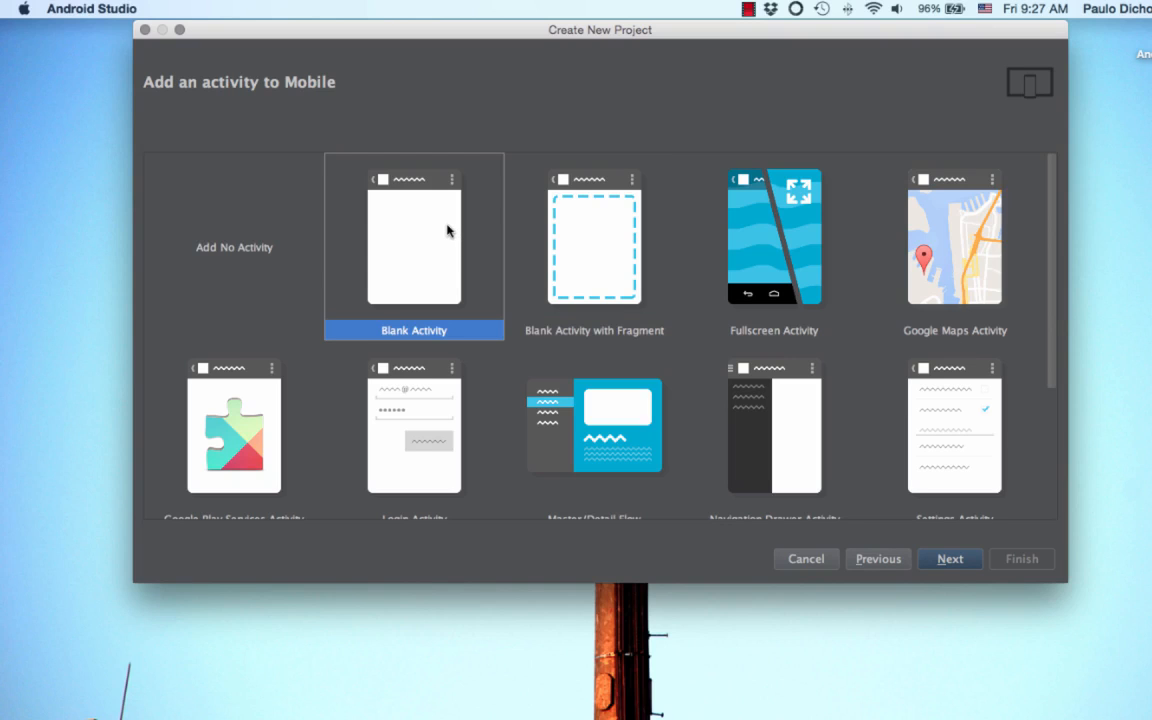
pyautogui.click(948, 560)
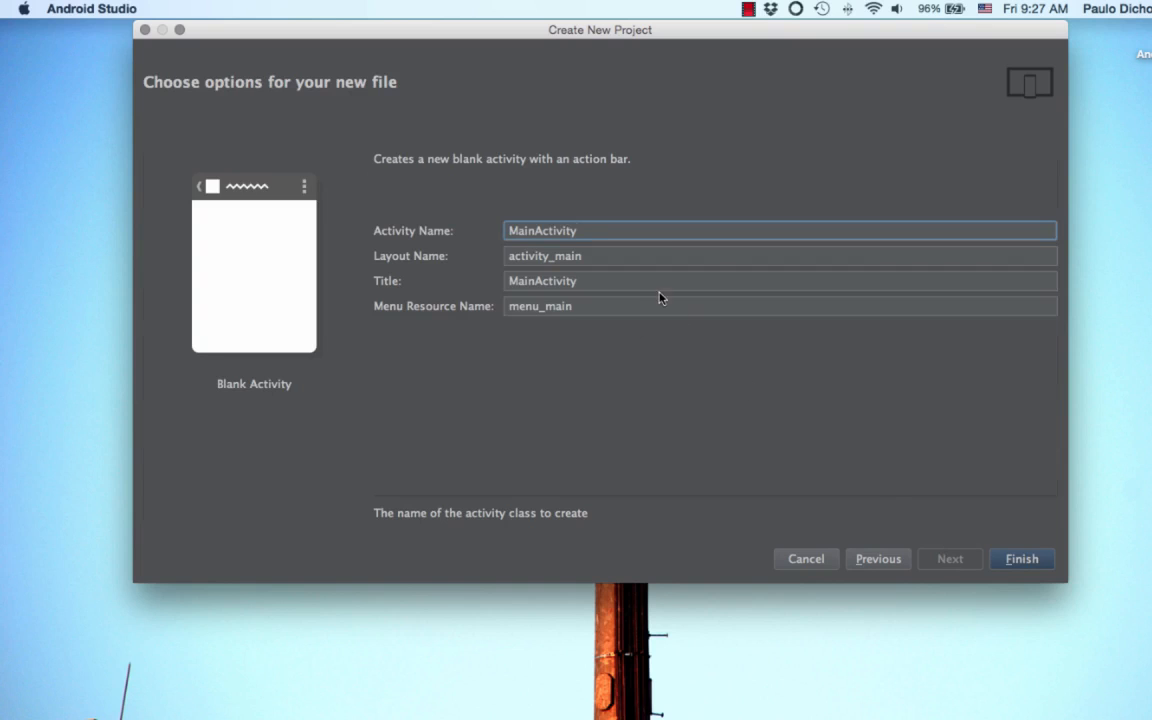
pyautogui.click(1022, 559)
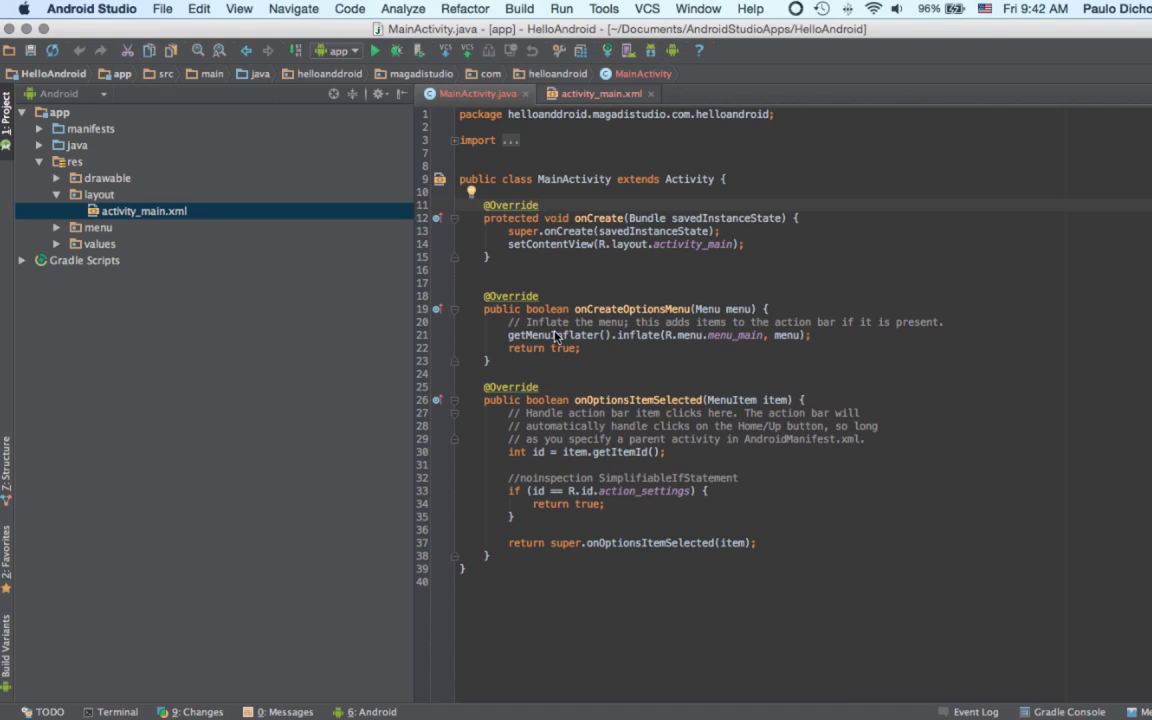
# Step: Select the activity_main.xml file in the layout folder under res in the project tree
pyautogui.press('F11')
pyautogui.press('F11')
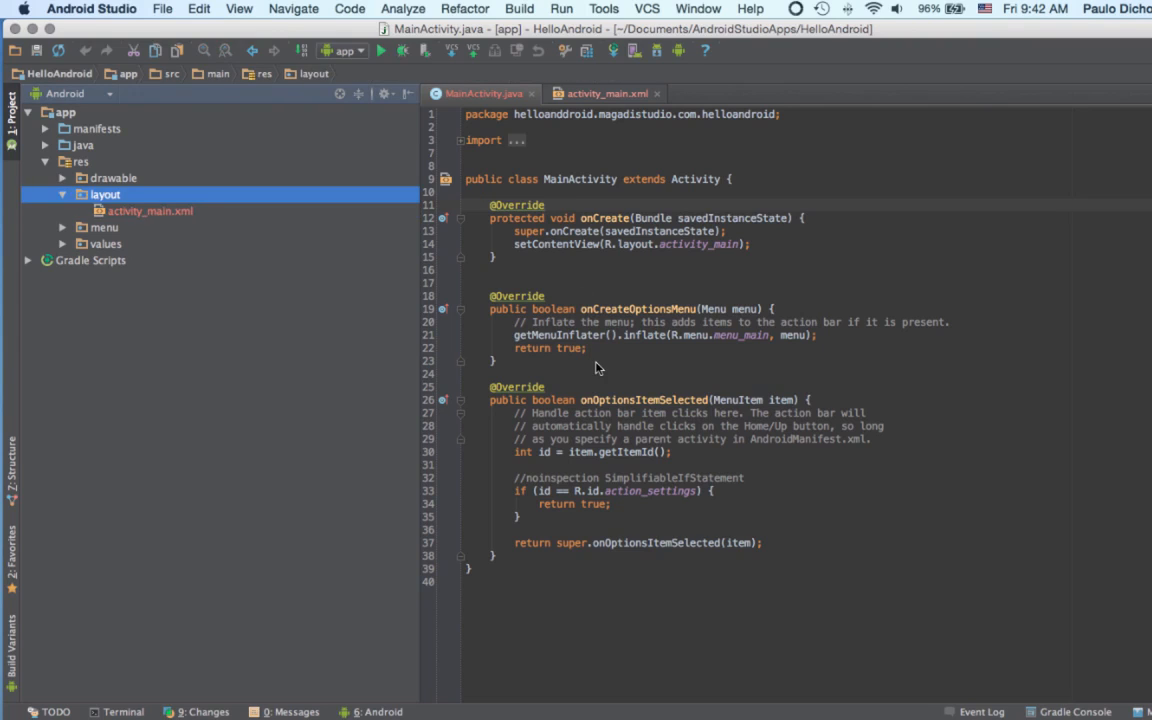
pyautogui.press('Down')
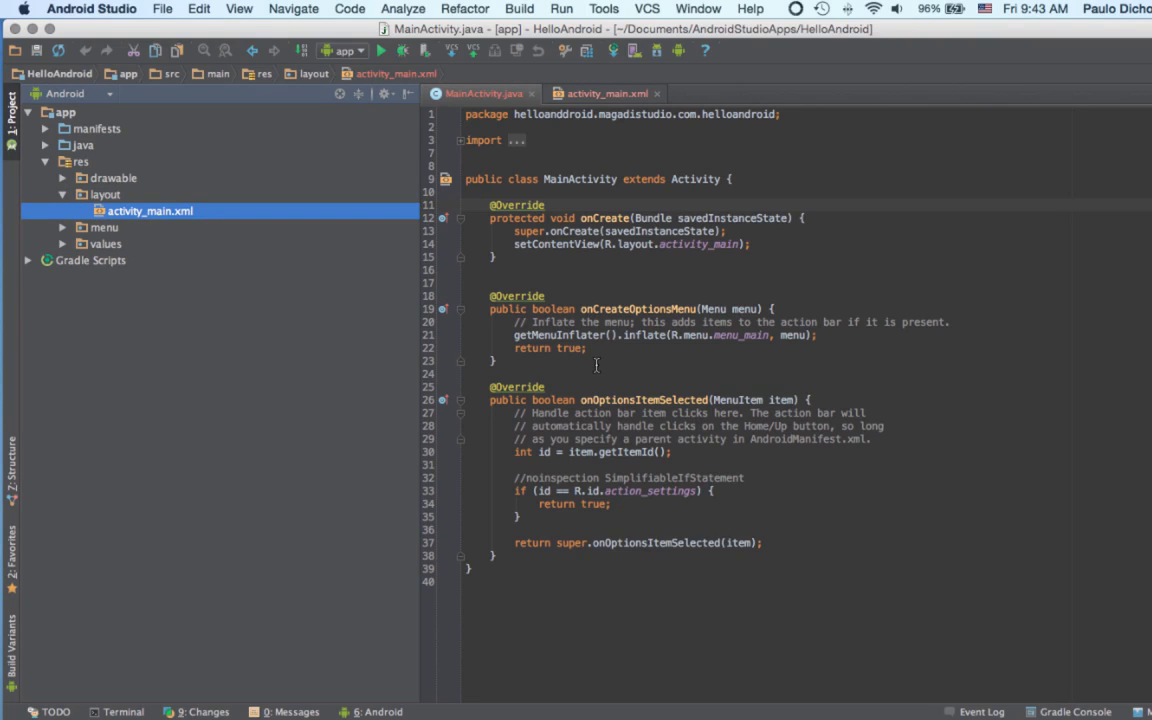